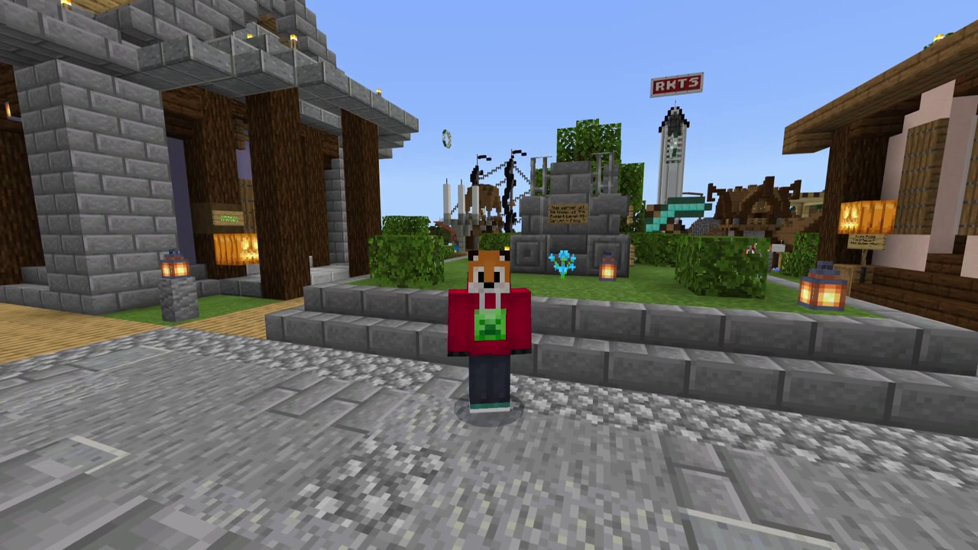
- Cycle the camera with F5 to see the character from the front, then return to first-person
{"action": "key", "text": "F5"}
{"action": "key", "text": "F1"}
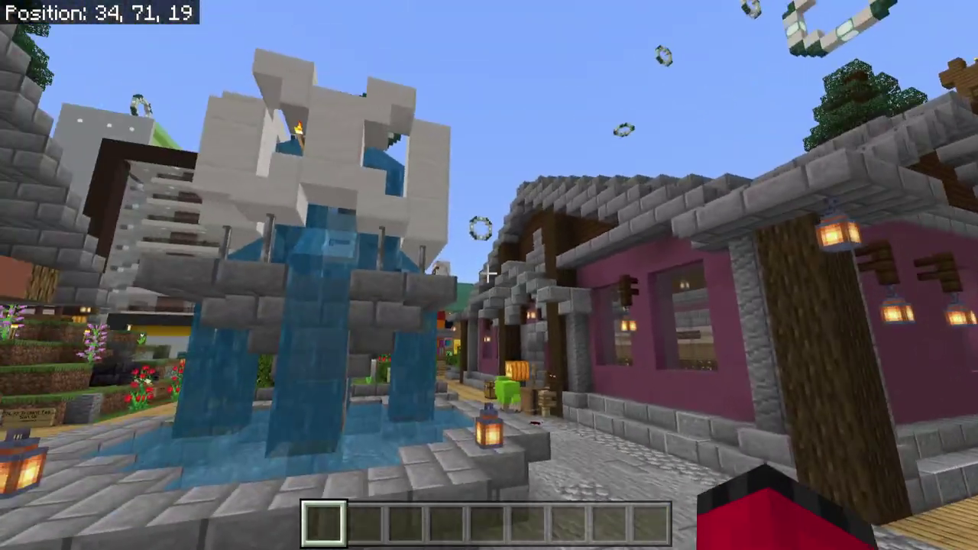
{"action": "key", "text": "F5"}
{"action": "key", "text": "F5"}
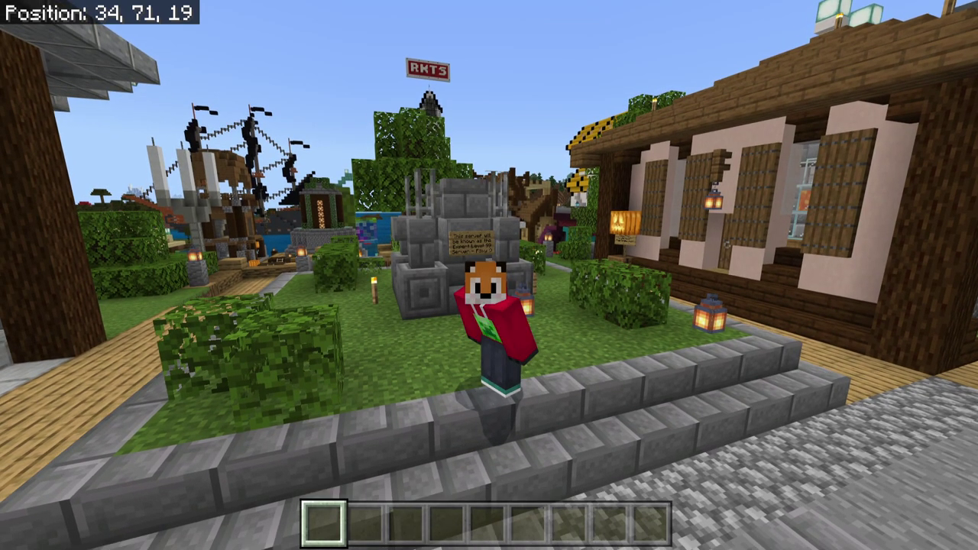
{"action": "key", "text": "F5"}
- Walk the wooden path past the square and house toward the mansion hillside
{"action": "key", "text": "w"}
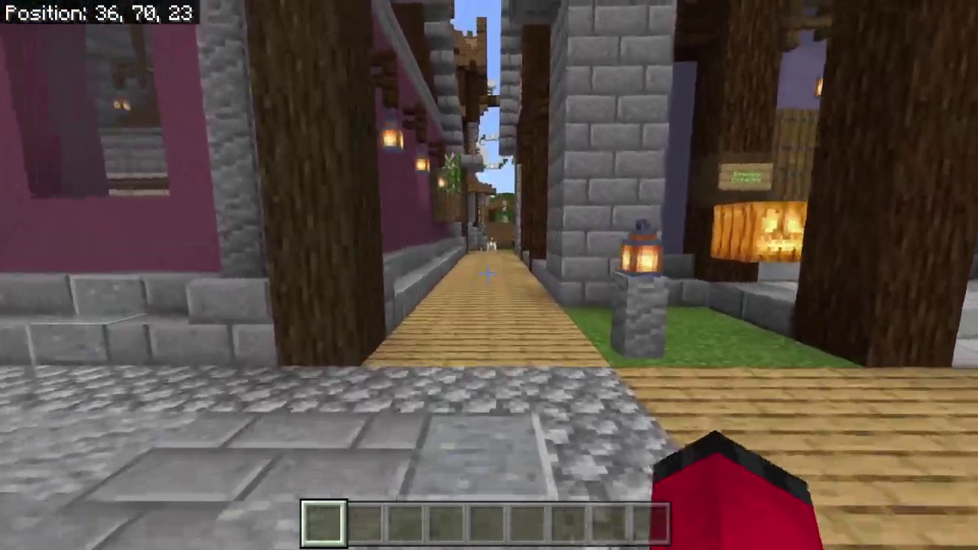
{"action": "key", "text": "w"}
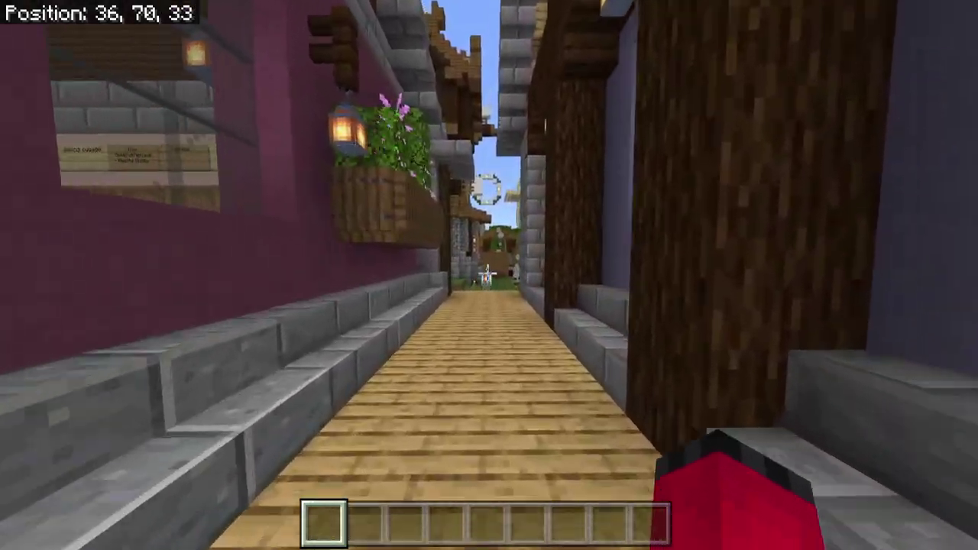
{"action": "key", "text": "w"}
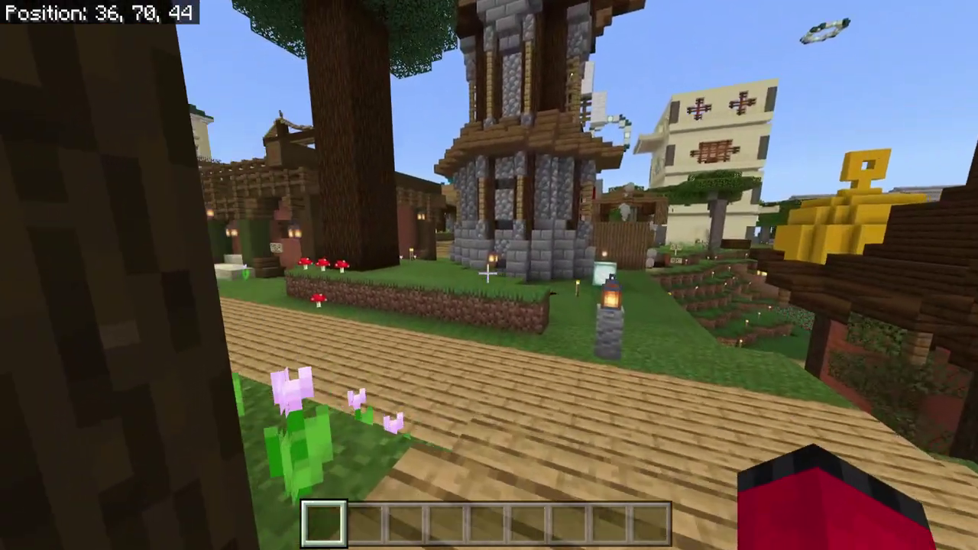
{"action": "key", "text": "w"}
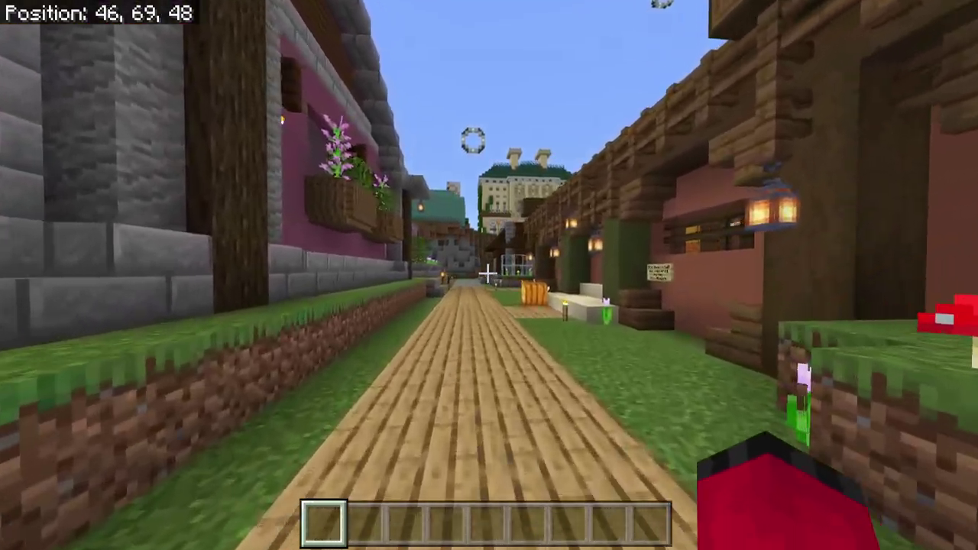
{"action": "key", "text": "w"}
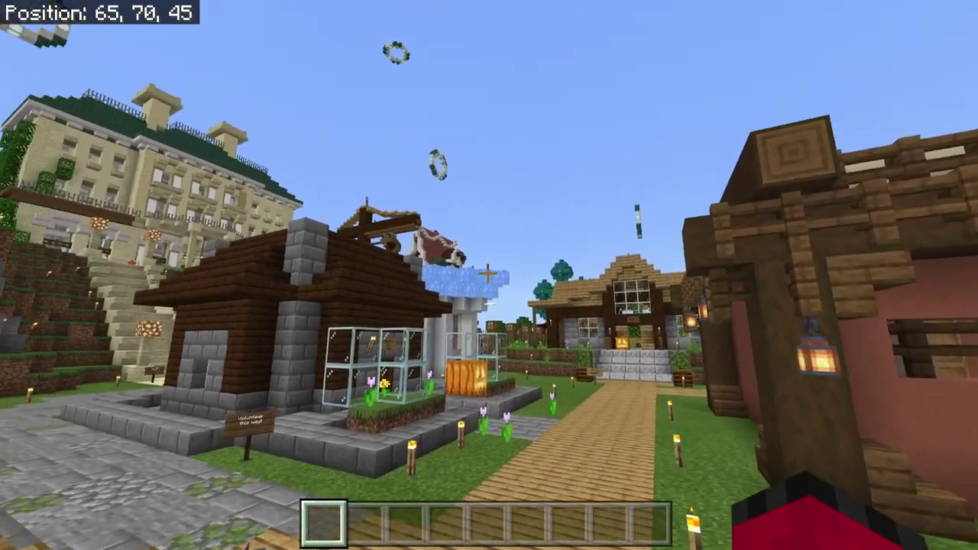
{"action": "key", "text": "w"}
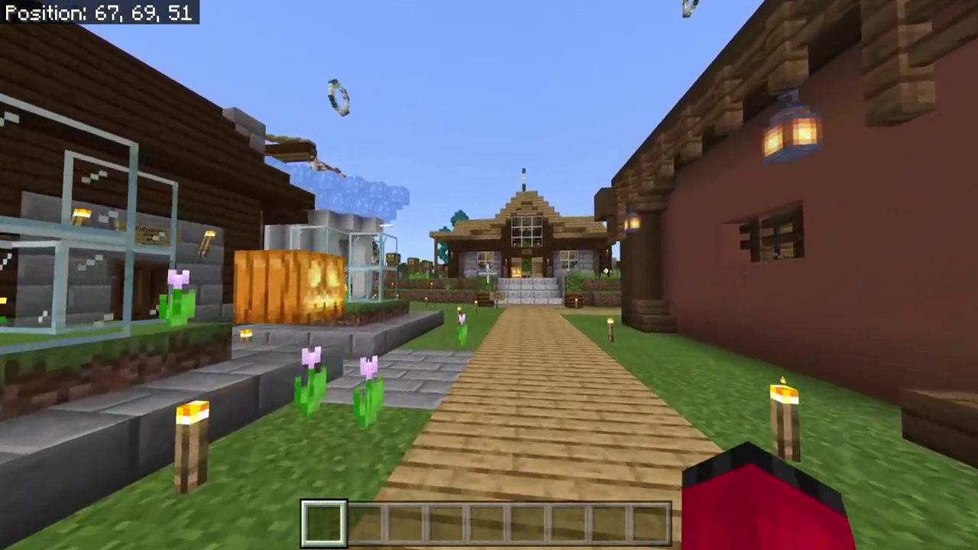
{"action": "key", "text": "w"}
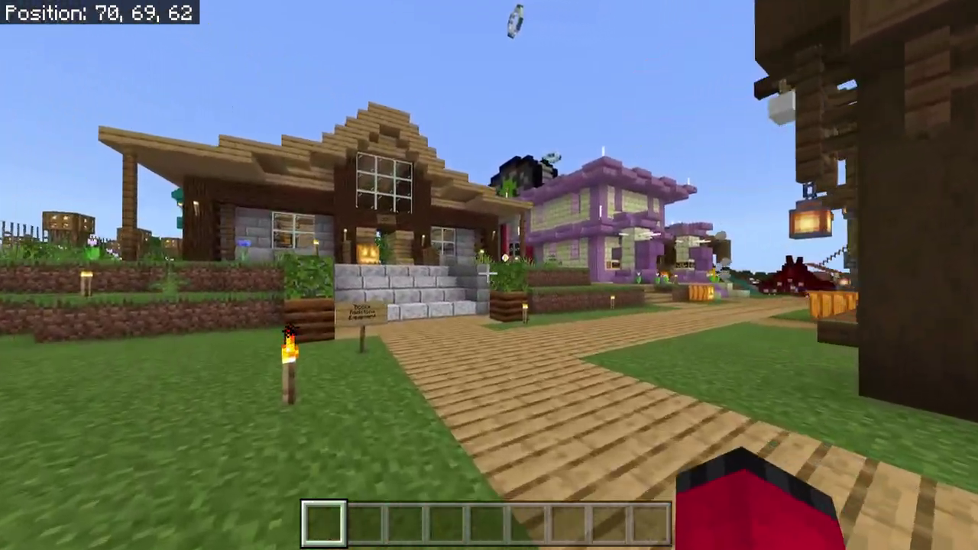
{"action": "key", "text": "w"}
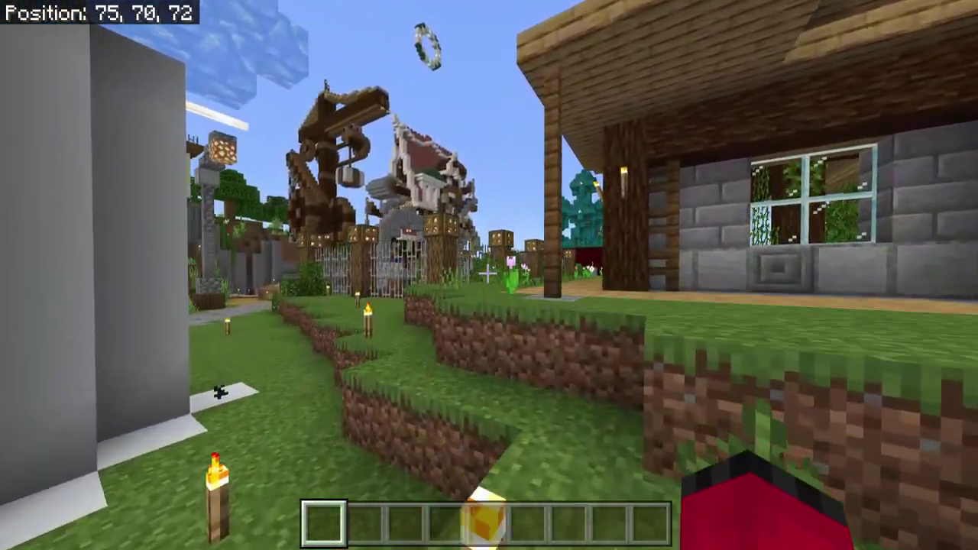
{"action": "key", "text": "w"}
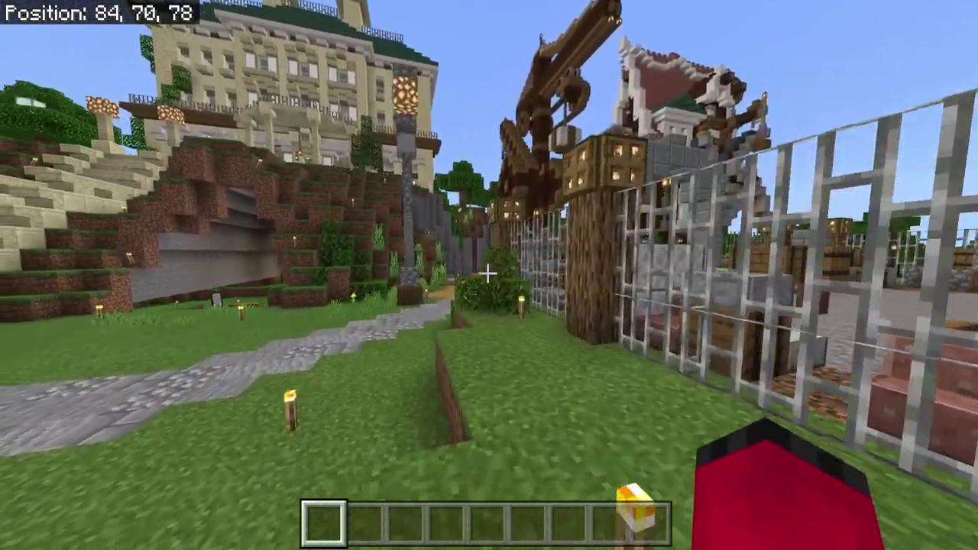
{"action": "key", "text": "w"}
- Head along the stone path, checking the front view, then fly up above the town
{"action": "key", "text": "F5"}
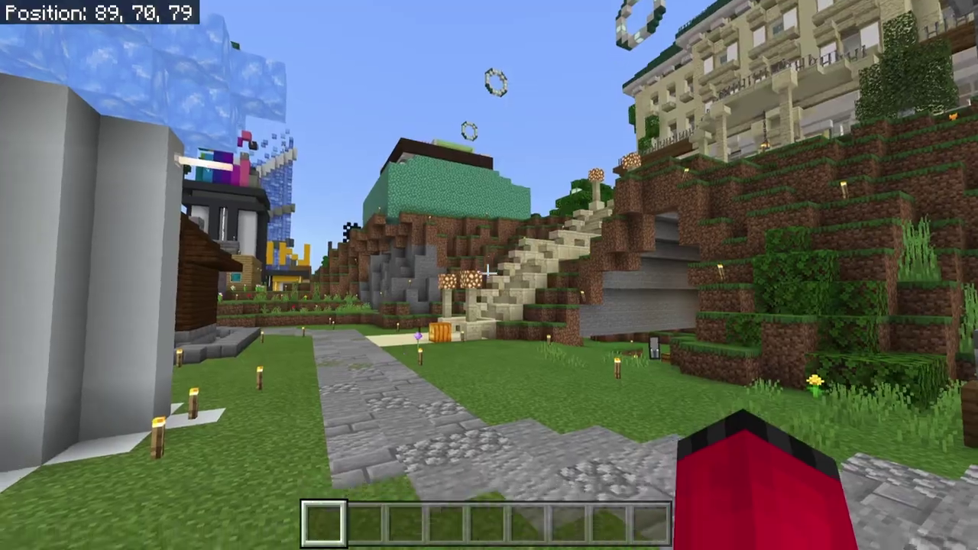
{"action": "key", "text": "w"}
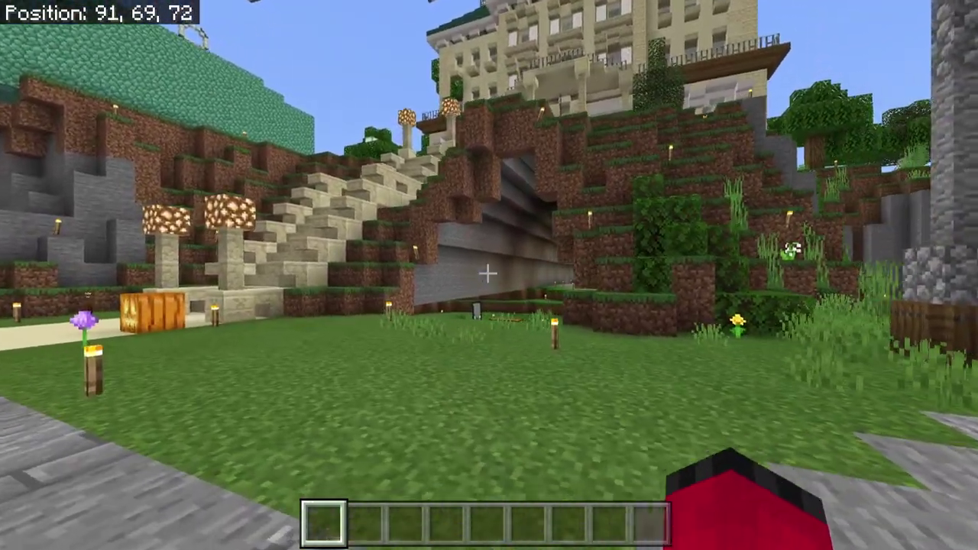
{"action": "key", "text": "w"}
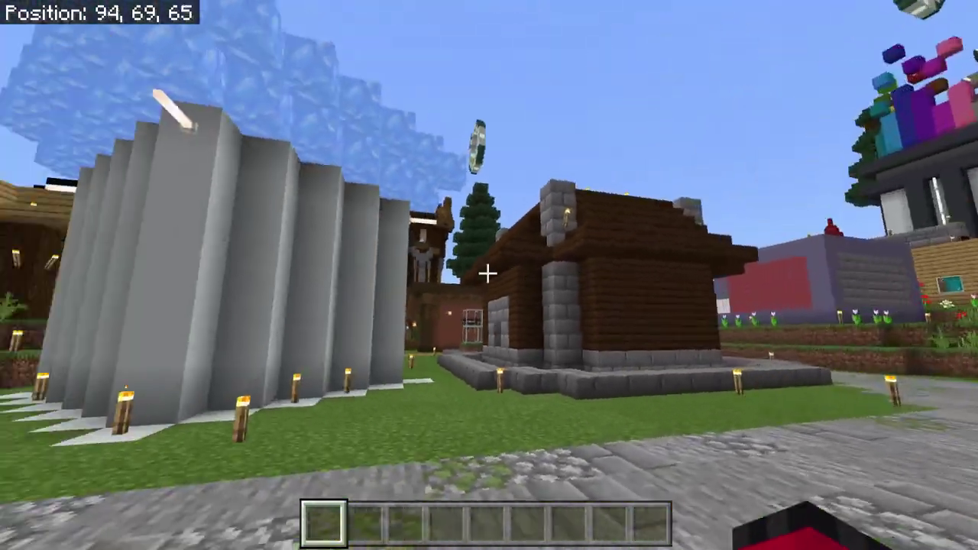
{"action": "key", "text": "F5"}
{"action": "key", "text": "F5"}
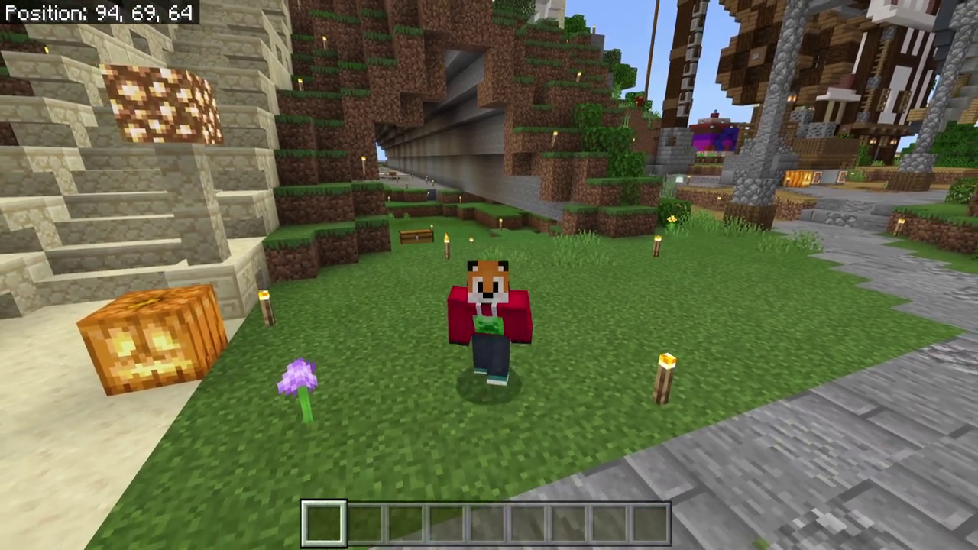
{"action": "key", "text": "w"}
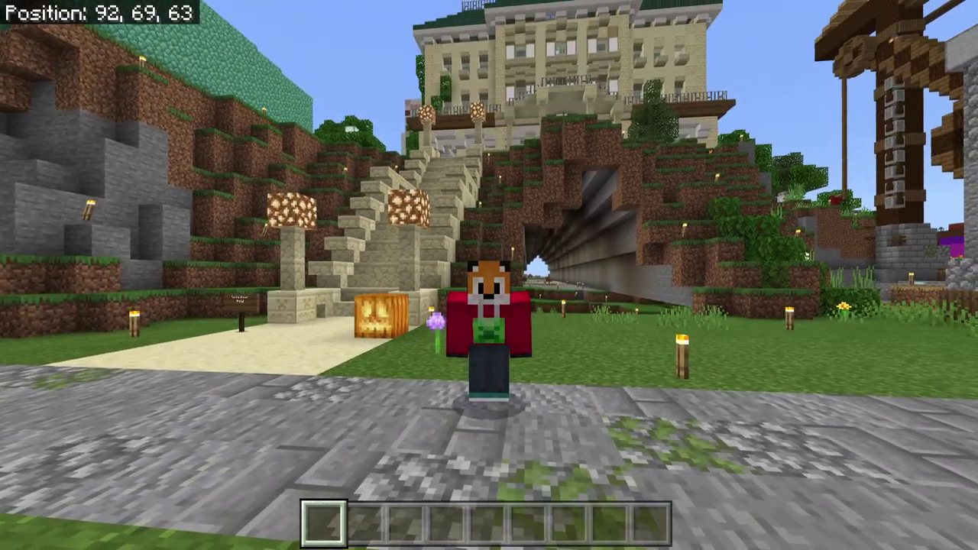
{"action": "key", "text": "F5"}
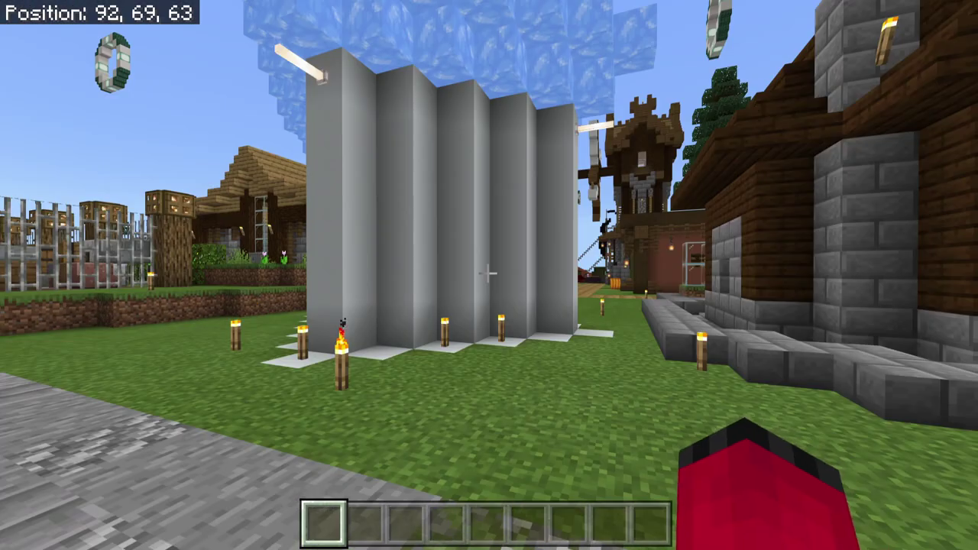
{"action": "key", "text": "w"}
{"action": "key", "text": "space"}
{"action": "key", "text": "space"}
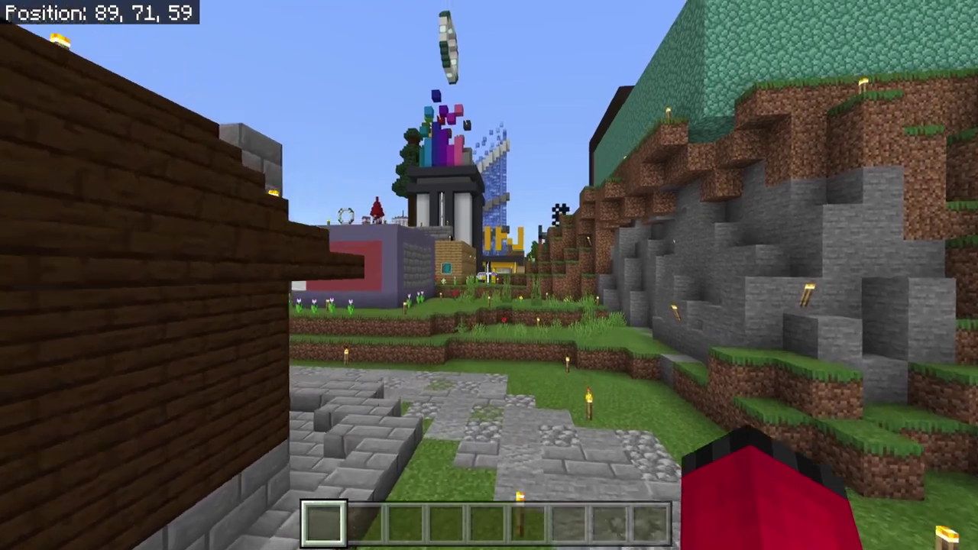
- Fly forward over the town and view the character from the front on a rooftop
{"action": "key", "text": "w"}
{"action": "key", "text": "space"}
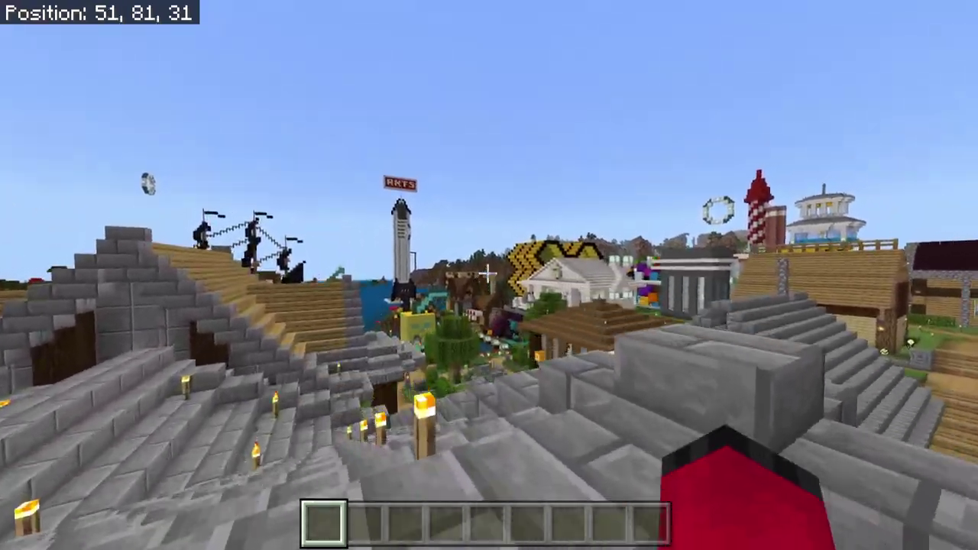
{"action": "key", "text": "F5"}
{"action": "key", "text": "F5"}
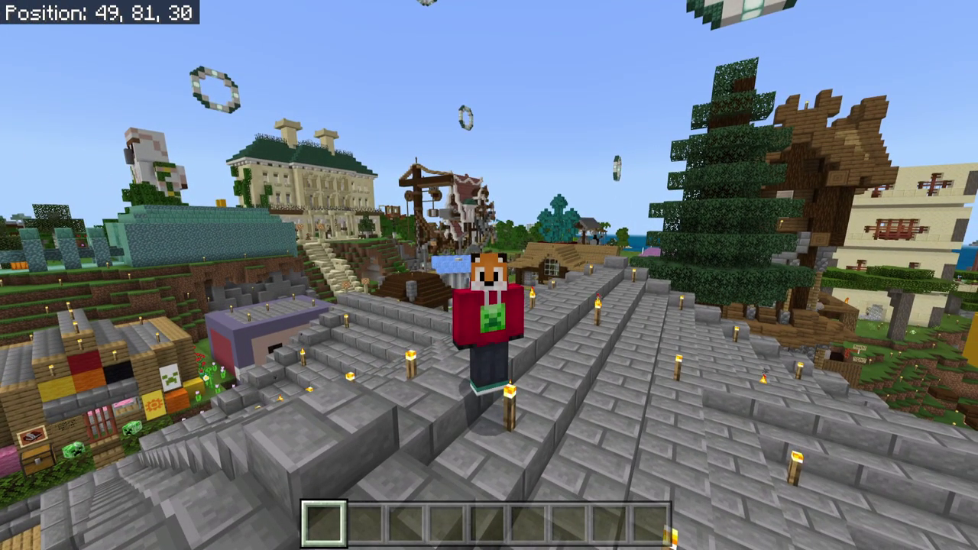
{"action": "key", "text": "w"}
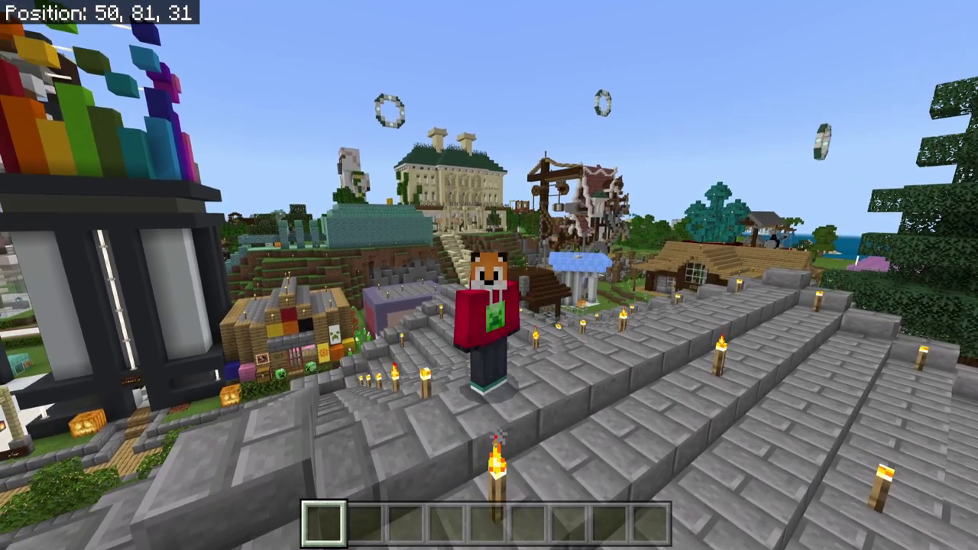
{"action": "key", "text": "F5"}
{"action": "key", "text": "w"}
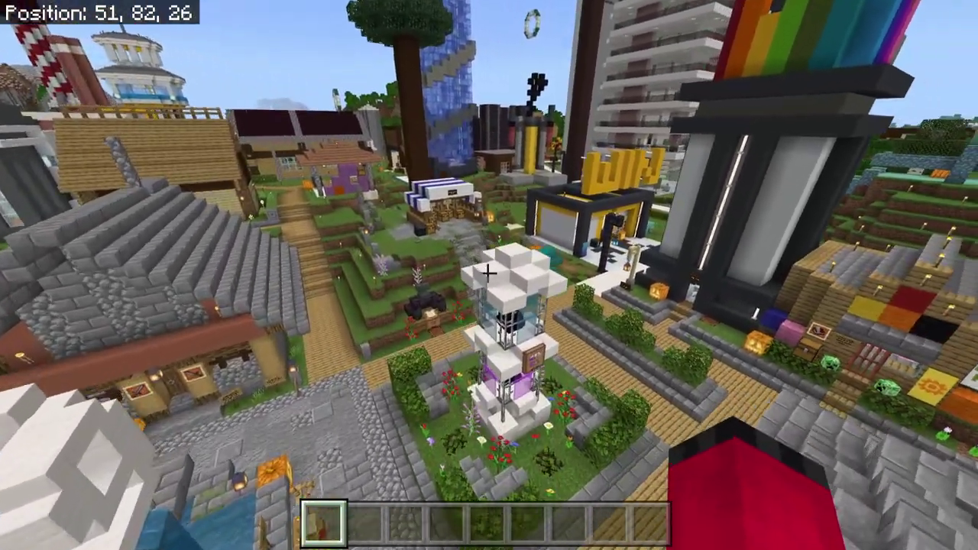
- Fly higher past the glass tower, striped rocket and brick chimney toward the yellow building
{"action": "key", "text": "w"}
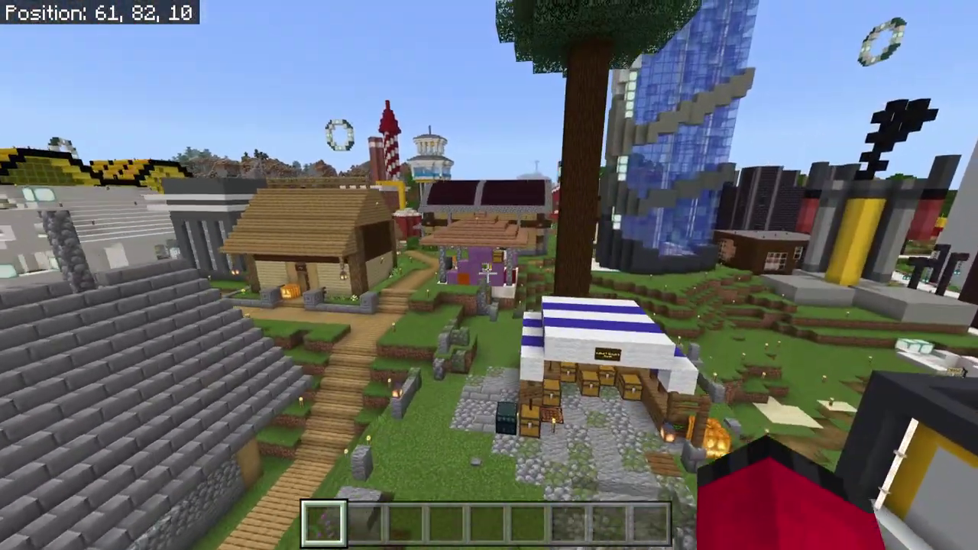
{"action": "key", "text": "w"}
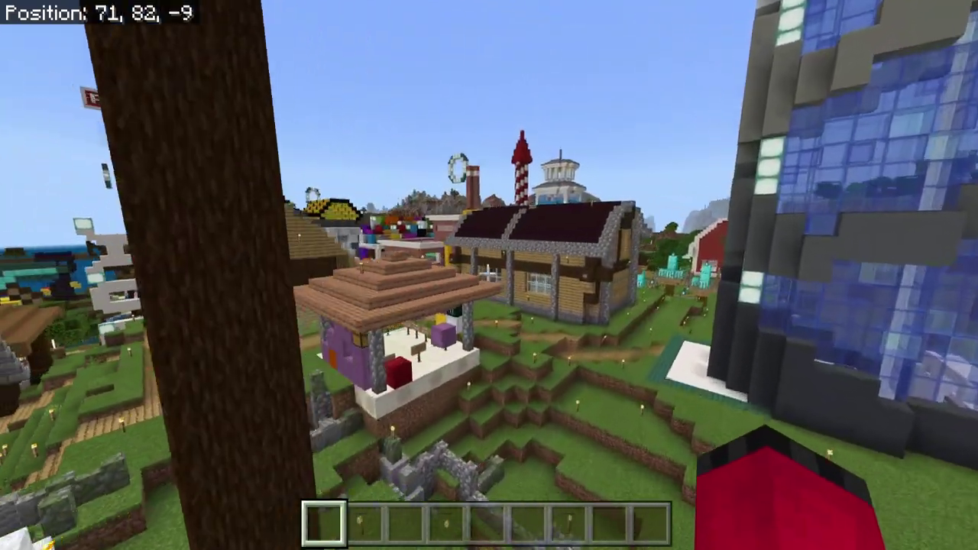
{"action": "key", "text": "w"}
{"action": "key", "text": "space"}
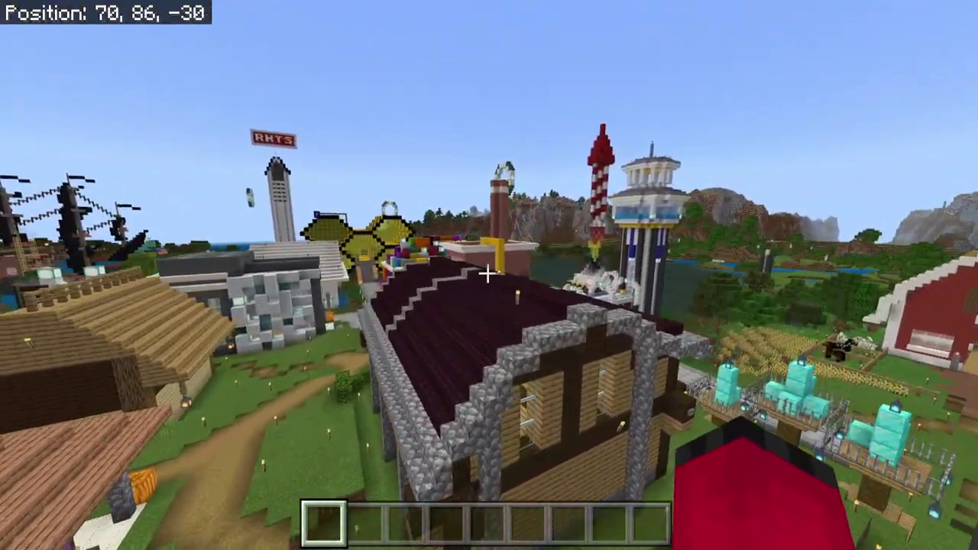
{"action": "key", "text": "w"}
{"action": "key", "text": "space"}
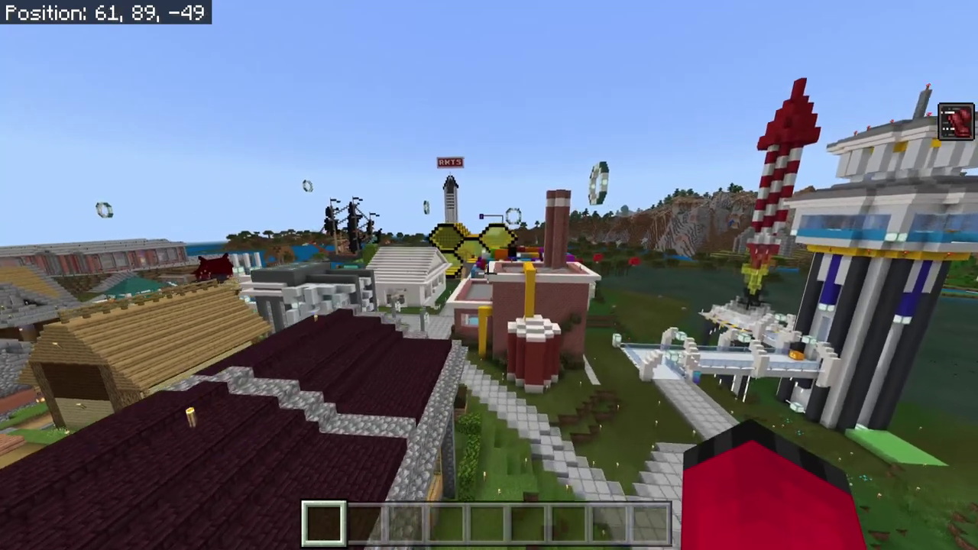
{"action": "key", "text": "w"}
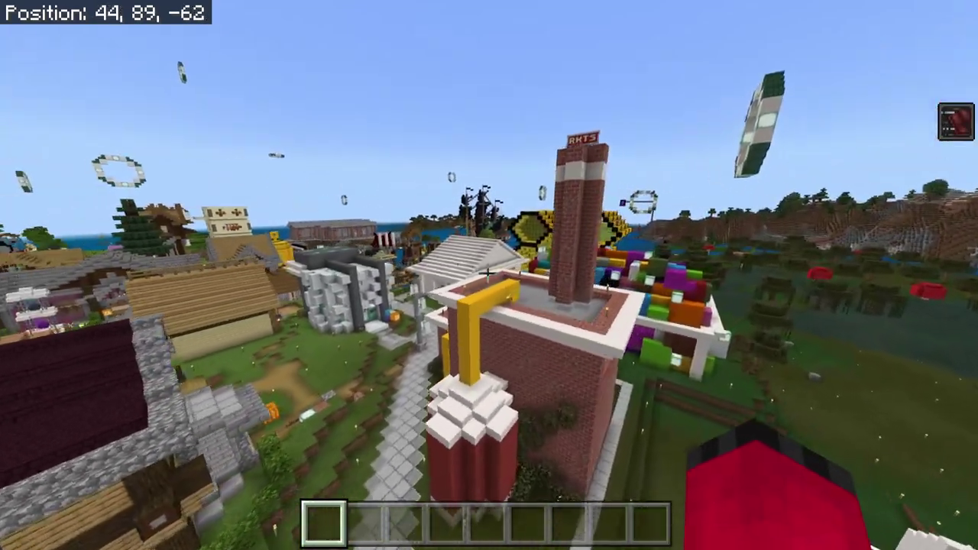
{"action": "key", "text": "w"}
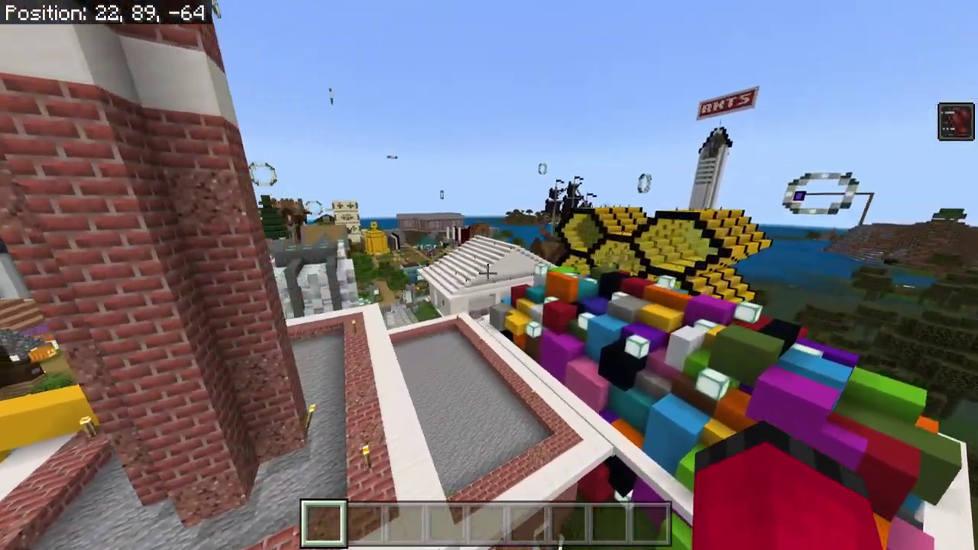
{"action": "key", "text": "w"}
{"action": "key", "text": "space"}
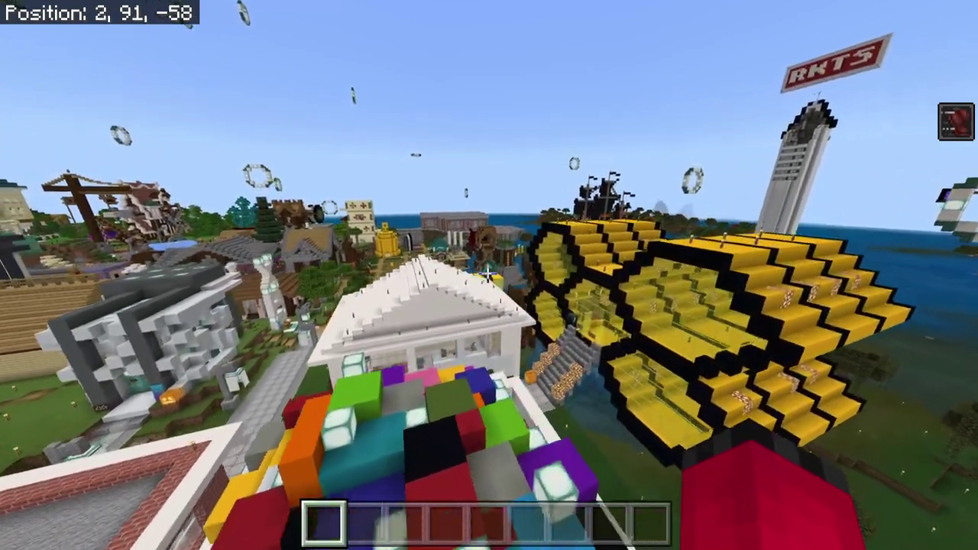
{"action": "key", "text": "w"}
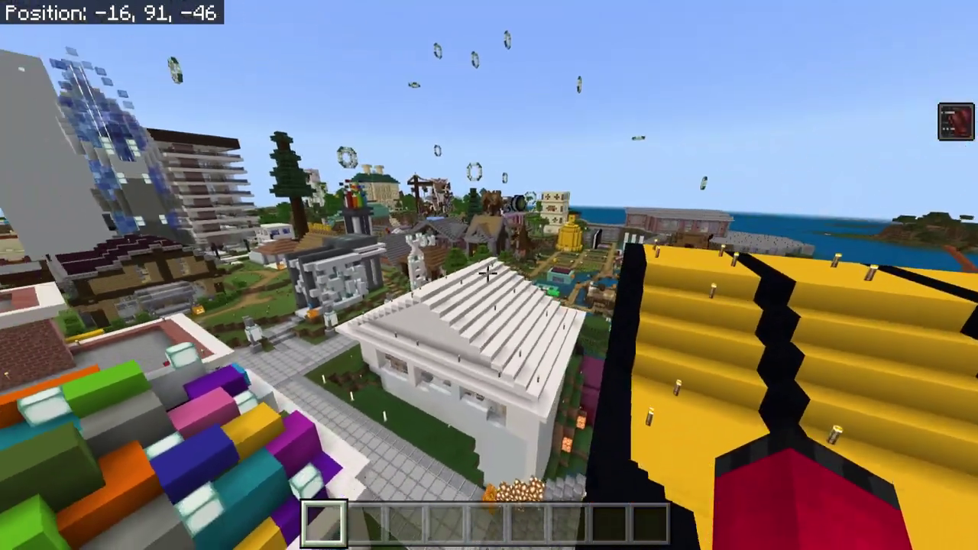
{"action": "key", "text": "w"}
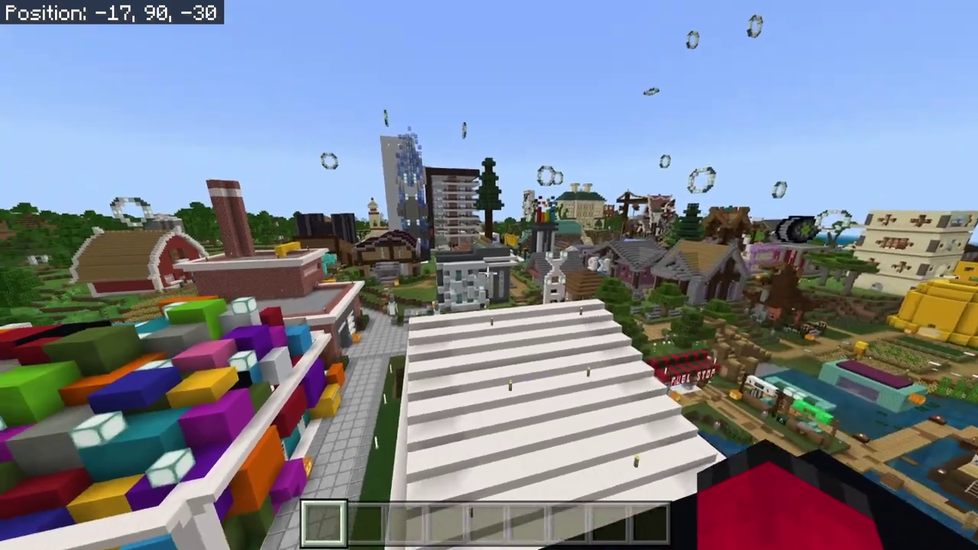
- Switch to the third-person front view and step back on the yellow building's roof
{"action": "key", "text": "F5"}
{"action": "key", "text": "F5"}
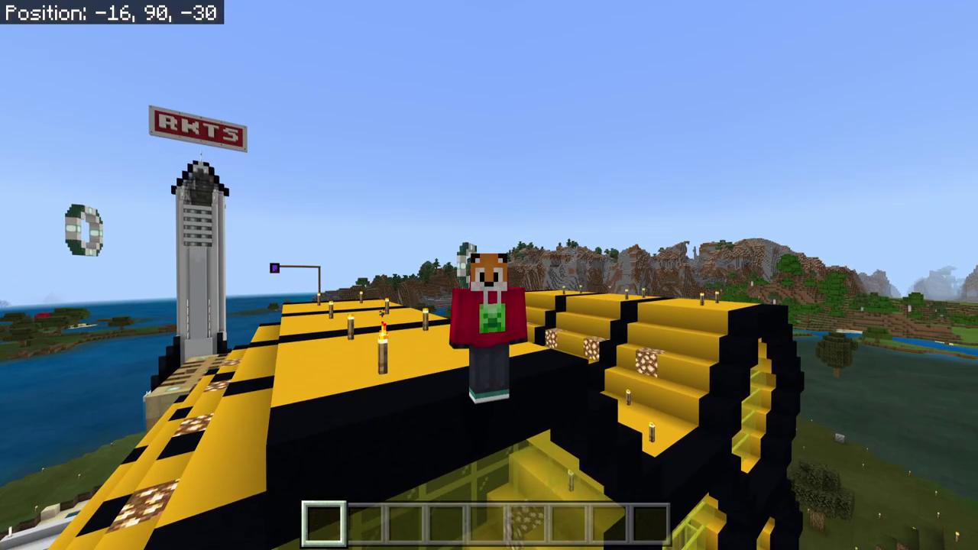
{"action": "key", "text": "w"}
{"action": "key", "text": "w"}
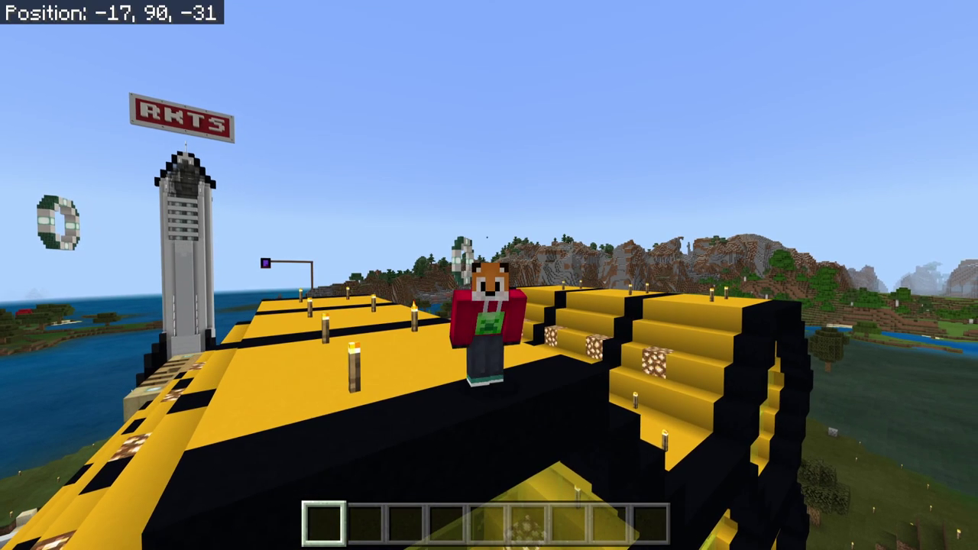
{"action": "key", "text": "s"}
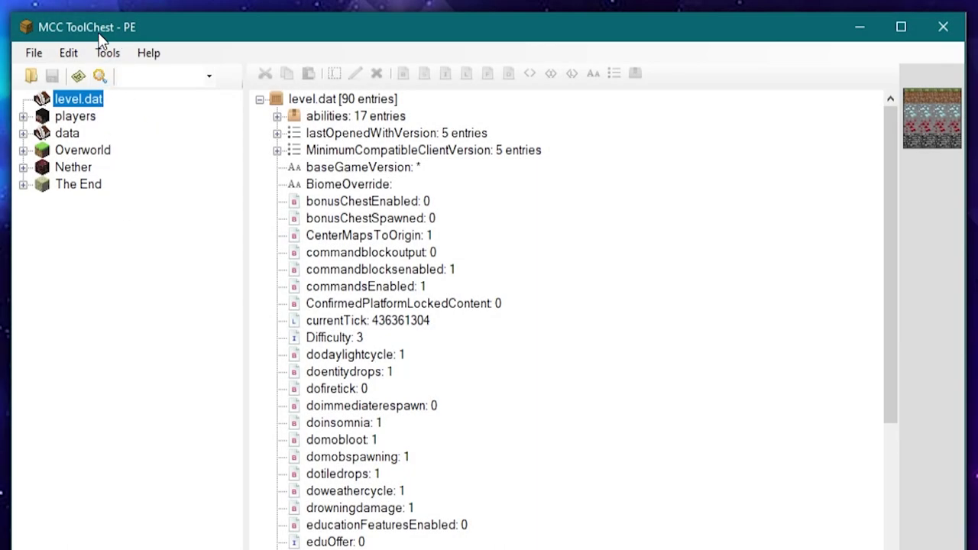
- Open Delete or Prune Area from the Tools > Misc menu
{"action": "left_click", "coordinate": [107, 52]}
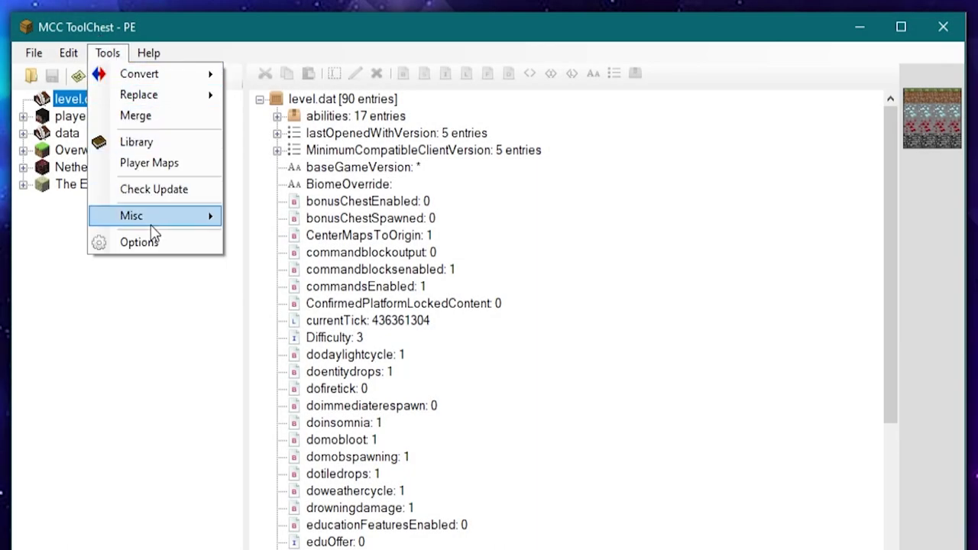
{"action": "mouse_move", "coordinate": [162, 220]}
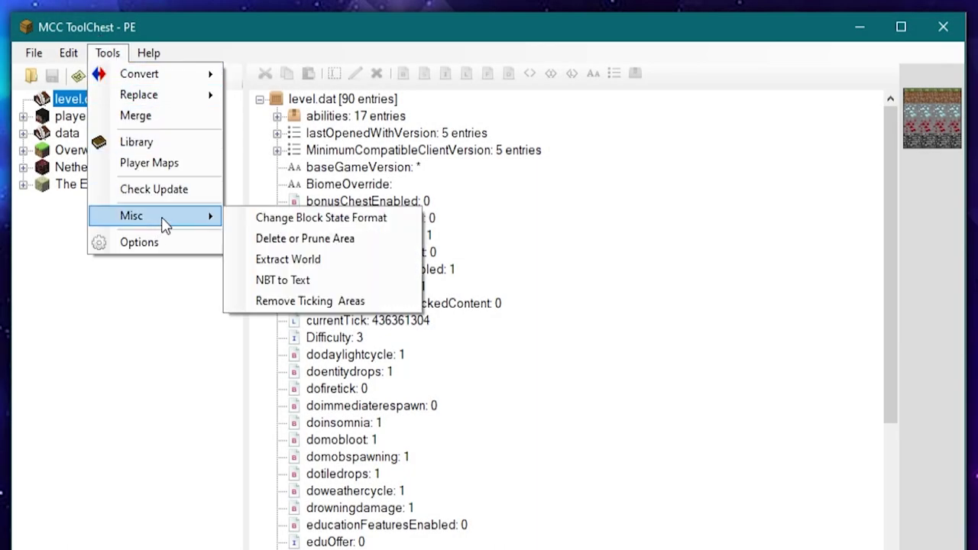
{"action": "left_click", "coordinate": [329, 239]}
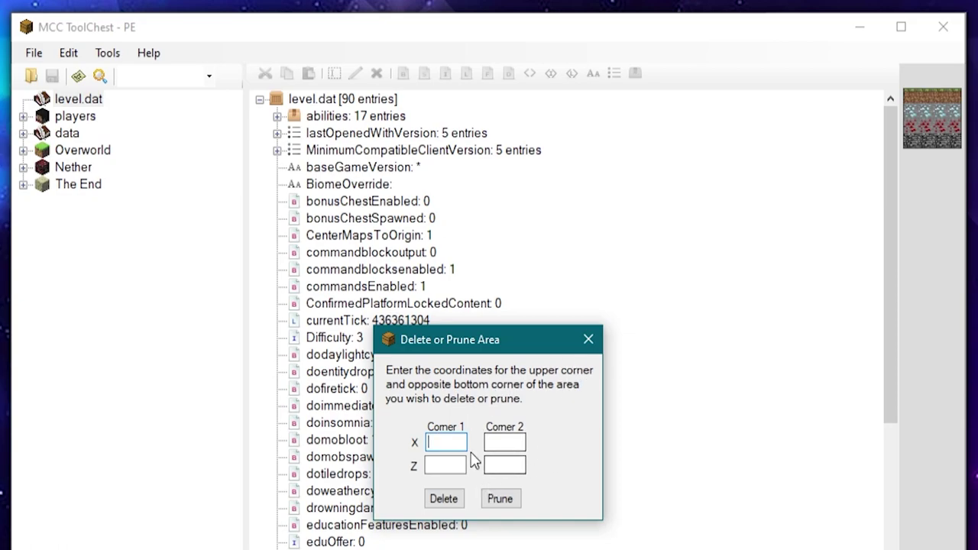
- Close the prune dialog and open the World Map, keeping Overworld as the dimension
{"action": "left_click", "coordinate": [588, 340]}
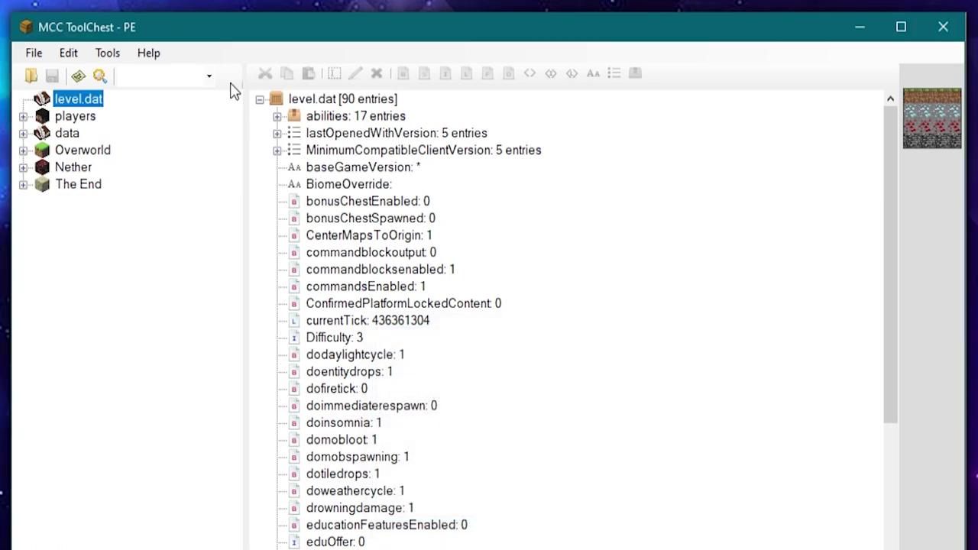
{"action": "left_click", "coordinate": [79, 77]}
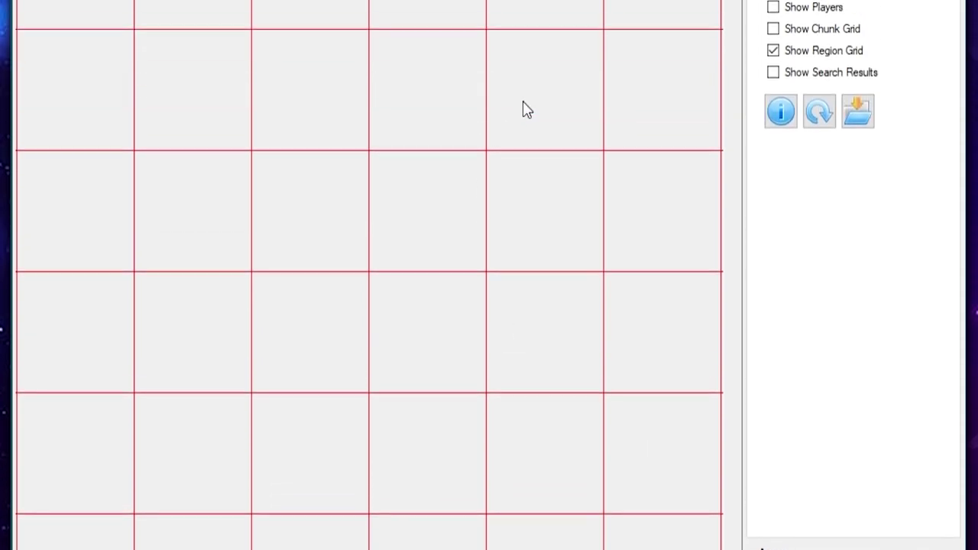
{"action": "left_click", "coordinate": [833, 92]}
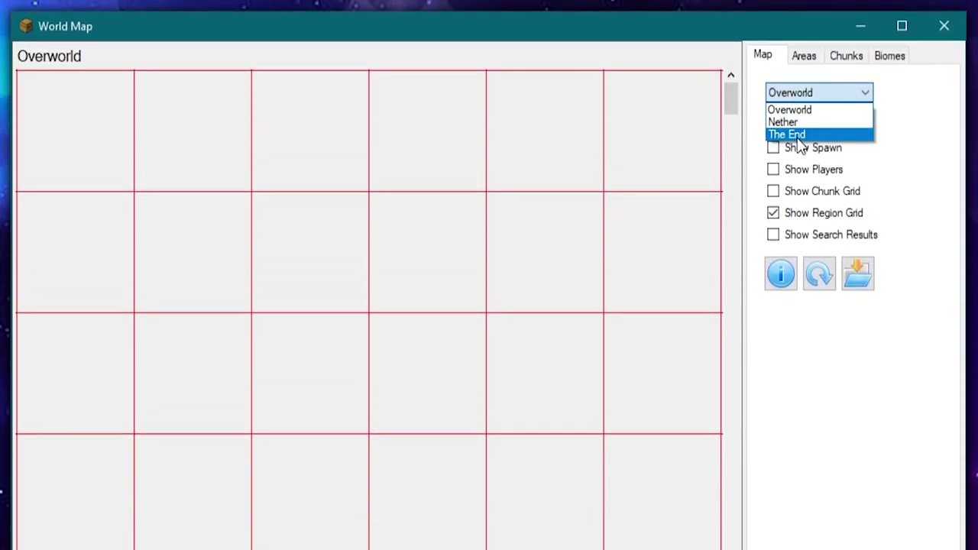
{"action": "left_click", "coordinate": [900, 107]}
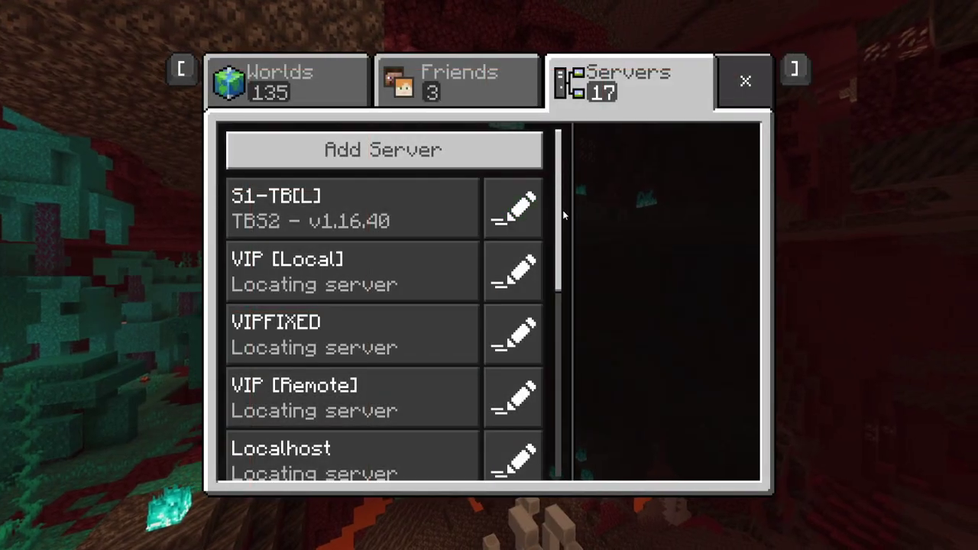
- Scroll through the 17 entries in Minecraft's Servers list
{"action": "scroll", "coordinate": [564, 219], "scroll_direction": "down", "scroll_amount": 1}
{"action": "left_click_drag", "start_coordinate": [564, 220], "coordinate": [548, 233]}
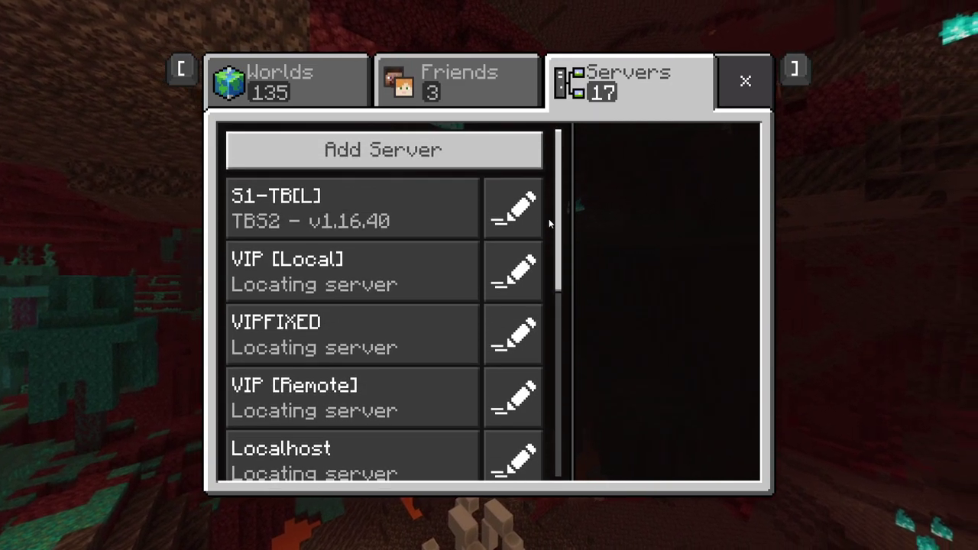
- Open the Prune folder and run Prune.exe, which reports the world is not found
{"action": "left_click", "coordinate": [484, 244]}
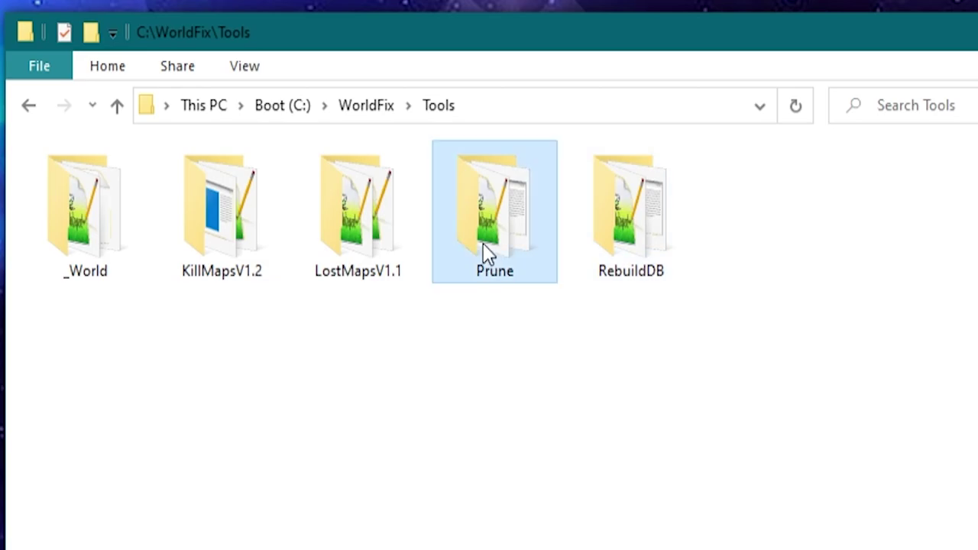
{"action": "double_click", "coordinate": [517, 222]}
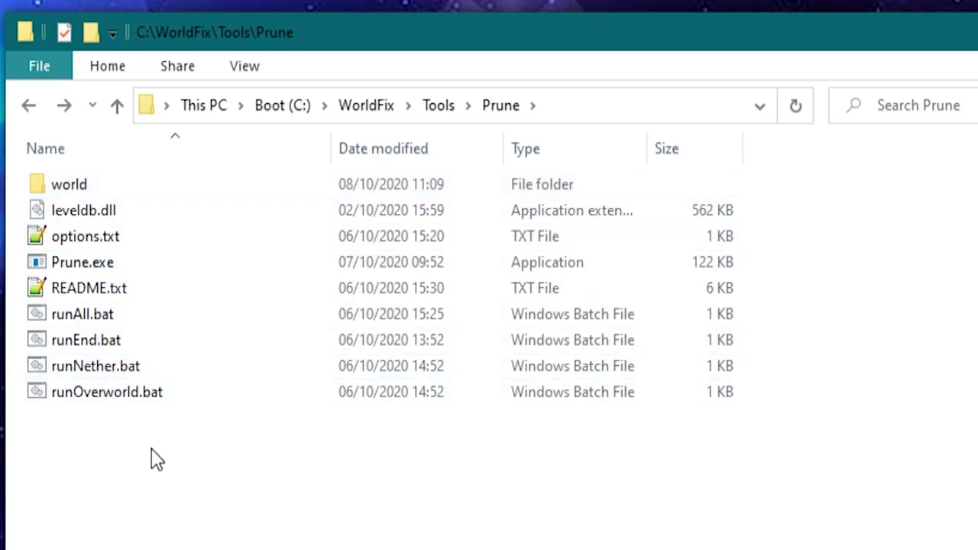
{"action": "double_click", "coordinate": [70, 267]}
{"action": "left_click_drag", "start_coordinate": [221, 13], "coordinate": [472, 28]}
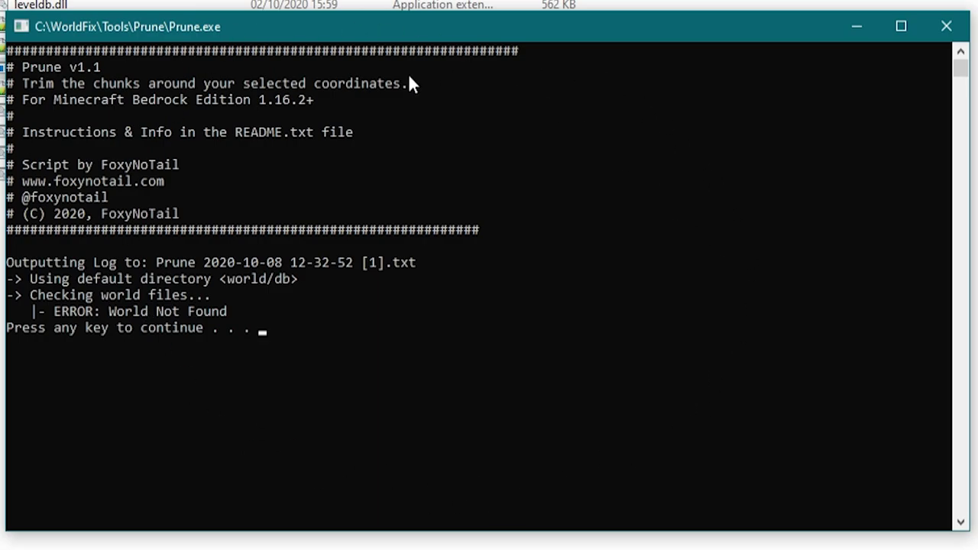
{"action": "left_click", "coordinate": [955, 24]}
{"action": "left_click", "coordinate": [109, 524]}
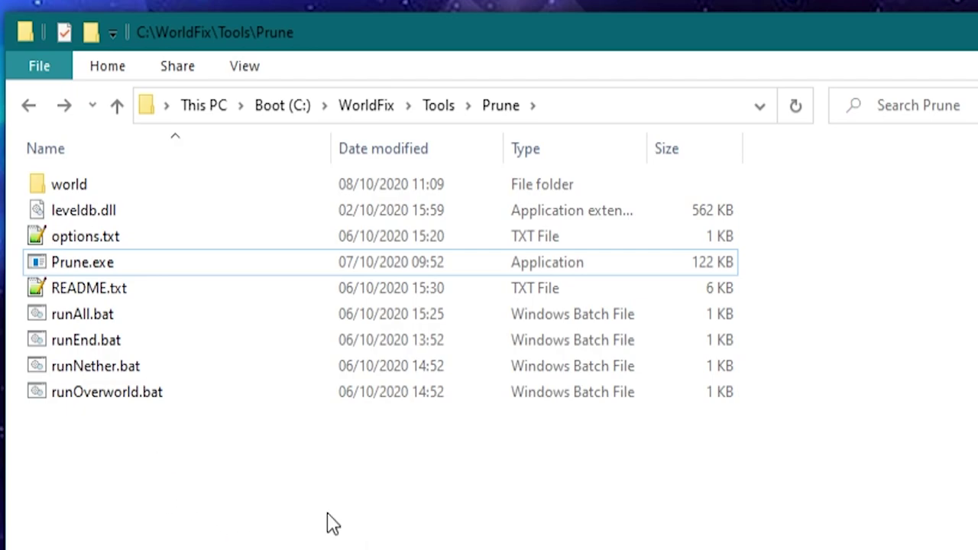
- Copy the five world save files, including db and level.dat, into Prune's world folder
{"action": "double_click", "coordinate": [137, 191]}
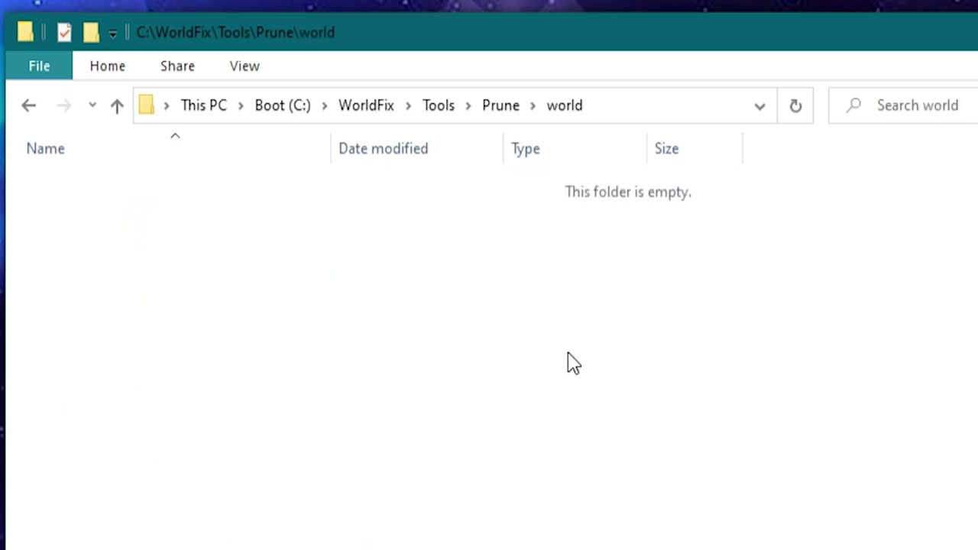
{"action": "left_click", "coordinate": [29, 107]}
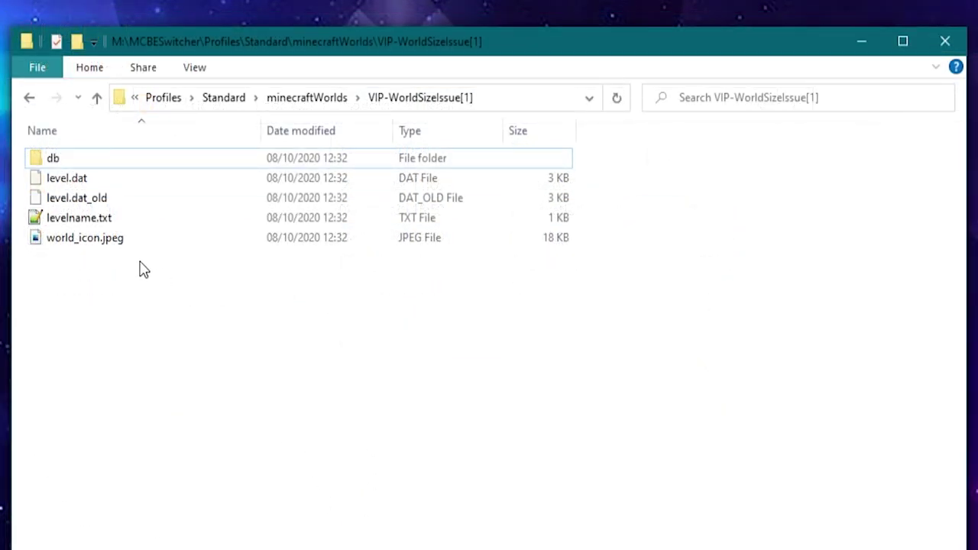
{"action": "left_click_drag", "start_coordinate": [136, 269], "coordinate": [31, 151]}
{"action": "right_click", "coordinate": [66, 183]}
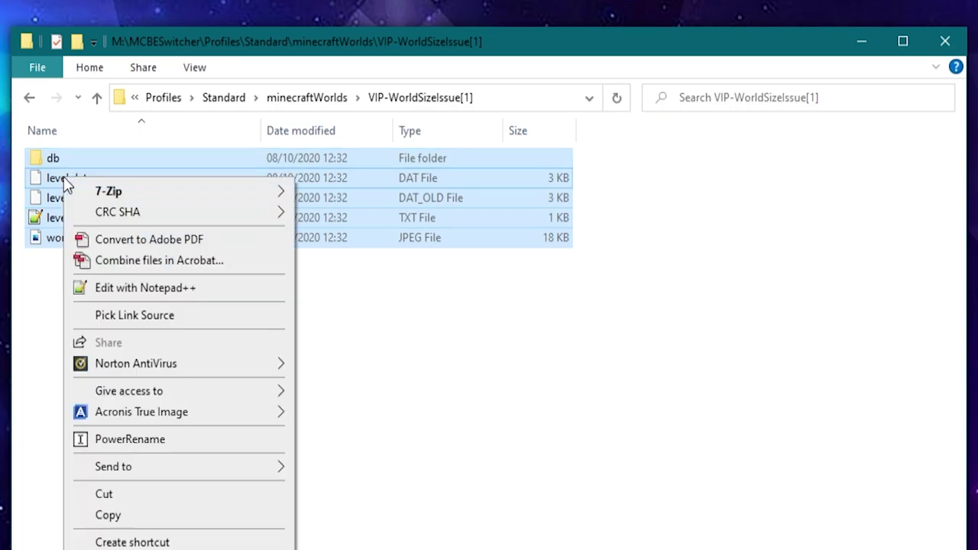
{"action": "left_click", "coordinate": [157, 519]}
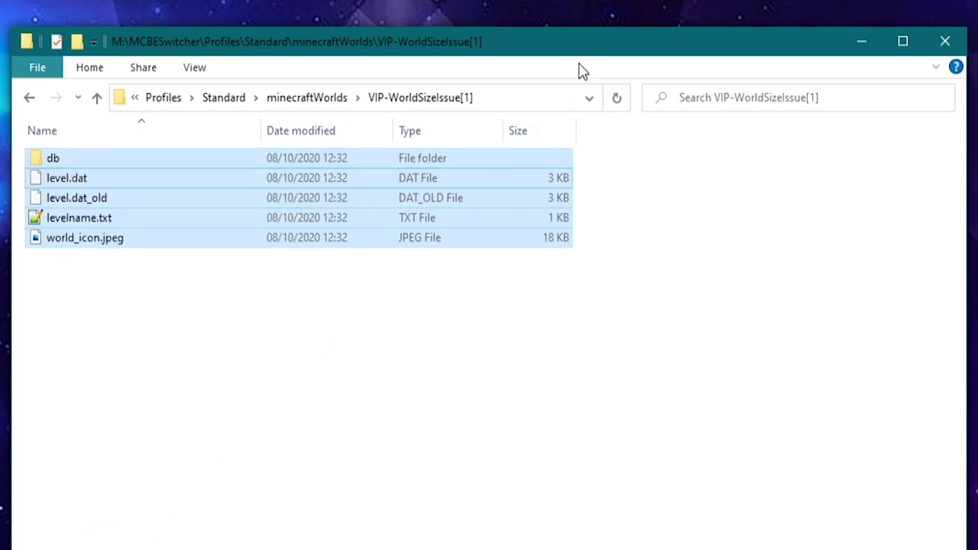
{"action": "double_click", "coordinate": [76, 187]}
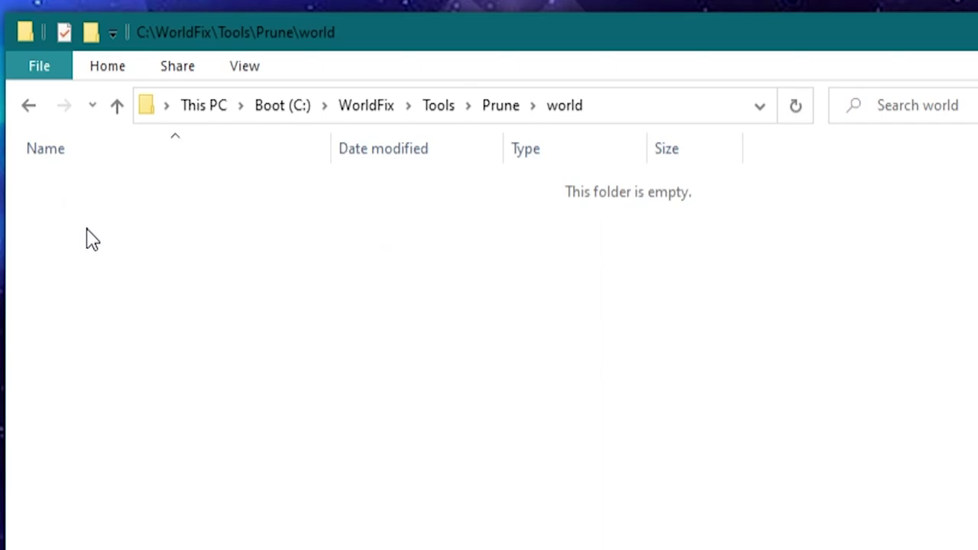
{"action": "right_click", "coordinate": [86, 239]}
{"action": "left_click", "coordinate": [190, 408]}
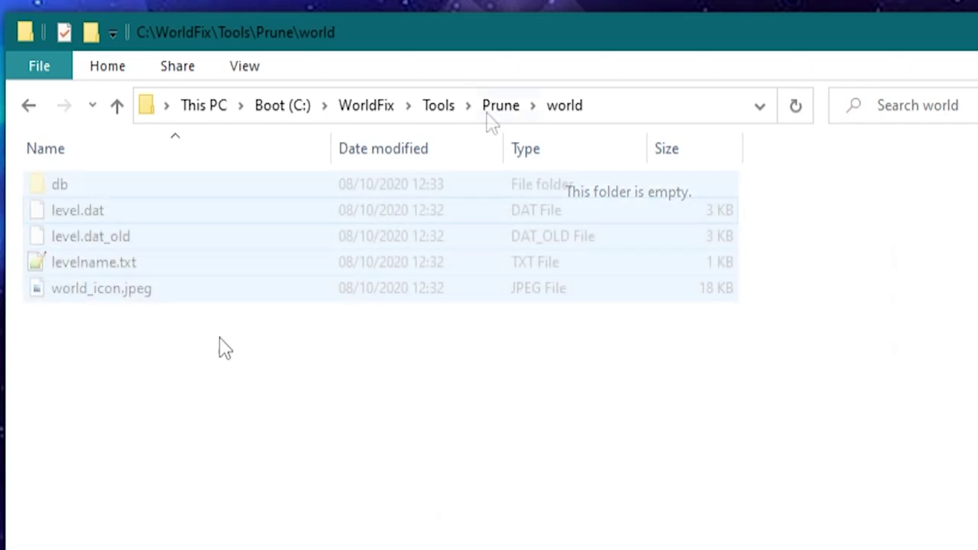
{"action": "left_click", "coordinate": [503, 110]}
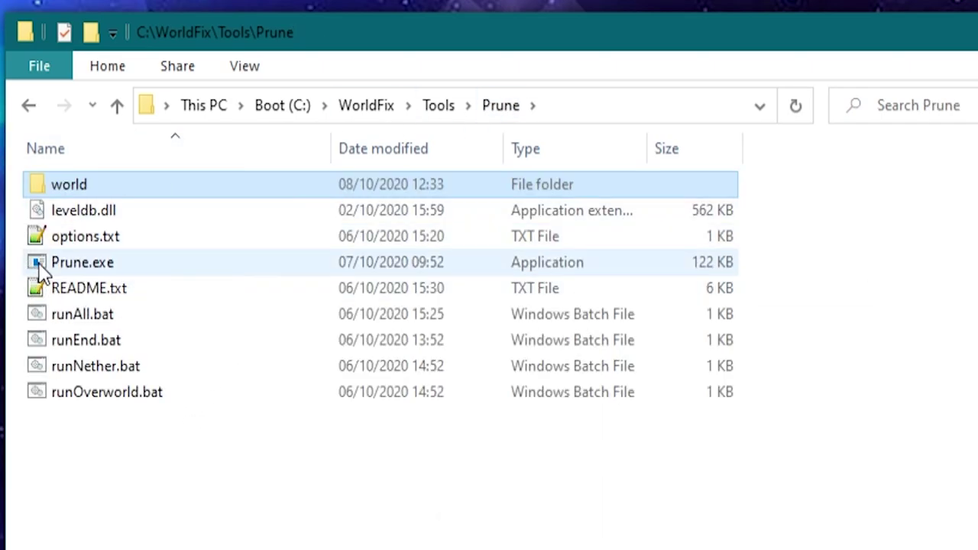
- Relaunch Prune.exe and enter dimension 0 for the Overworld
{"action": "double_click", "coordinate": [39, 262]}
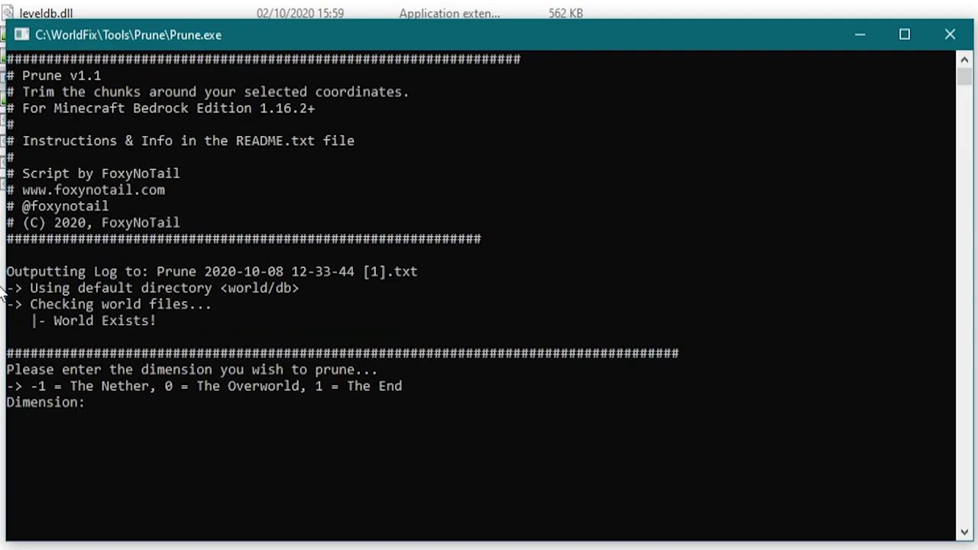
{"action": "left_click_drag", "start_coordinate": [7, 268], "coordinate": [184, 325]}
{"action": "left_click", "coordinate": [200, 334]}
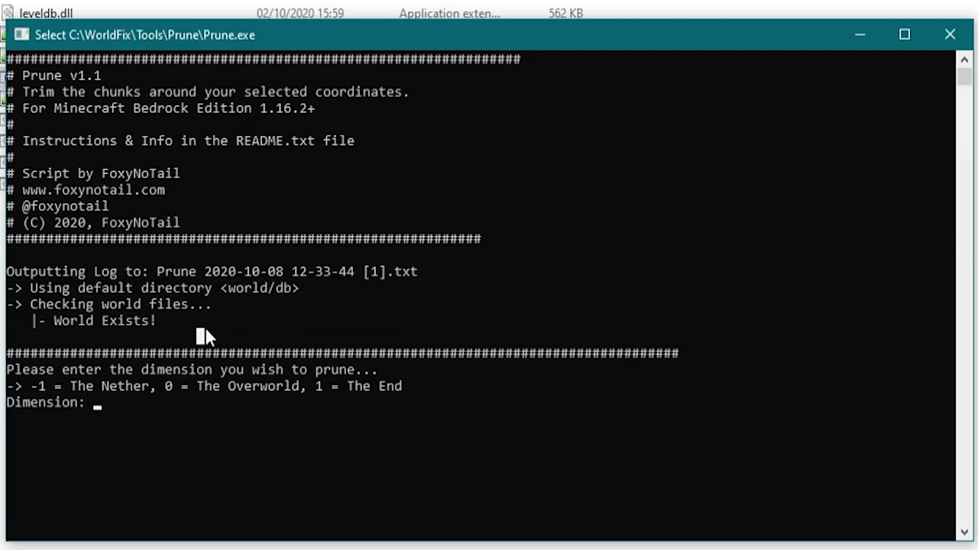
{"action": "left_click", "coordinate": [154, 322]}
{"action": "left_click", "coordinate": [93, 412]}
{"action": "type", "text": "0"}
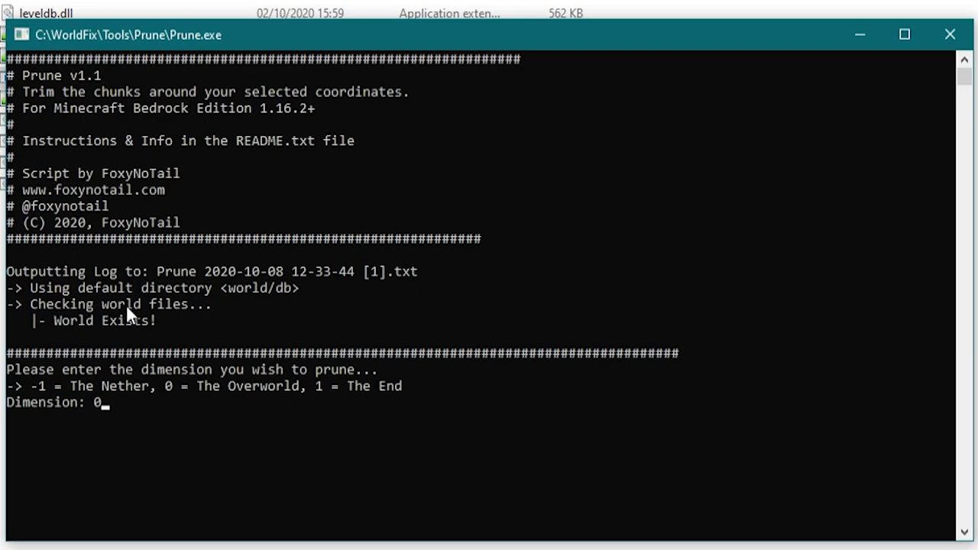
{"action": "key", "text": "Return"}
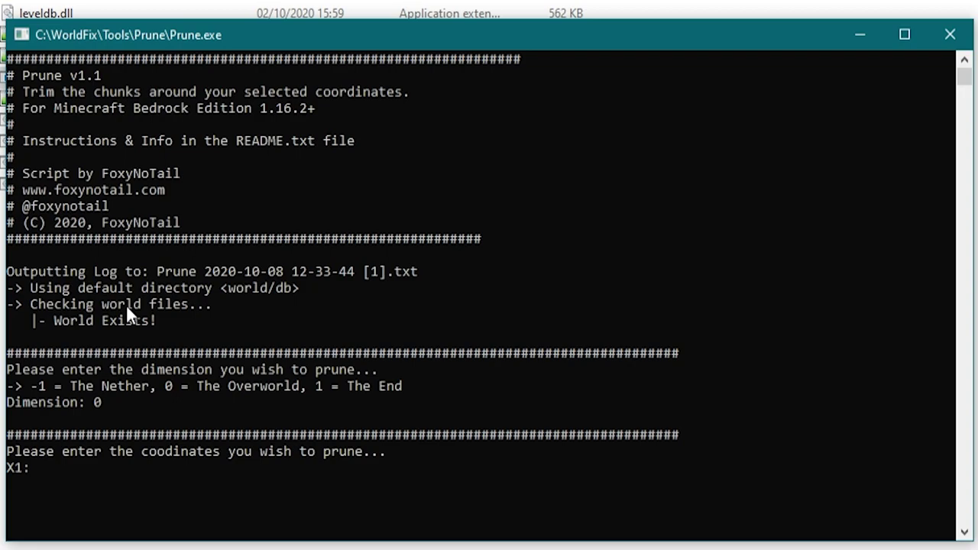
- Enter prune coordinates X1 -4000, Z1 -4000, X2 4000, Z2 4000
{"action": "type", "text": "-4000"}
{"action": "key", "text": "Return"}
{"action": "type", "text": "-4000"}
{"action": "key", "text": "Return"}
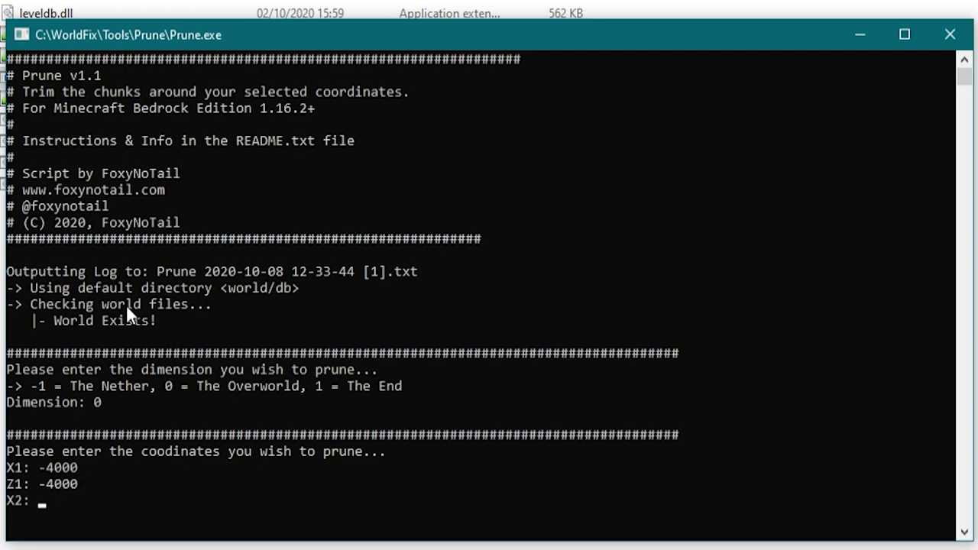
{"action": "type", "text": "4000"}
{"action": "key", "text": "Return"}
{"action": "type", "text": "4000"}
{"action": "key", "text": "Return"}
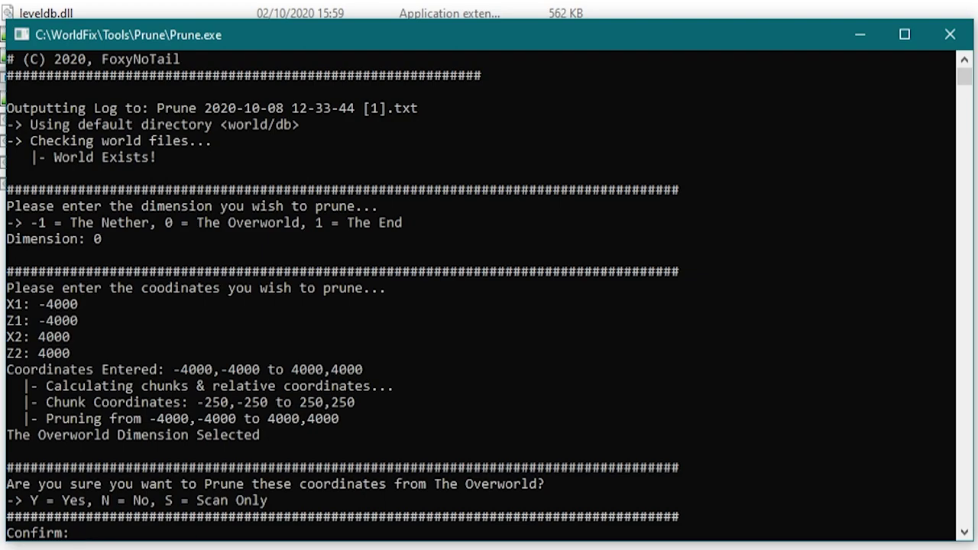
- Answer S for a scan-only pass, which reports 1334716 database keys to delete
{"action": "type", "text": "s"}
{"action": "key", "text": "Return"}
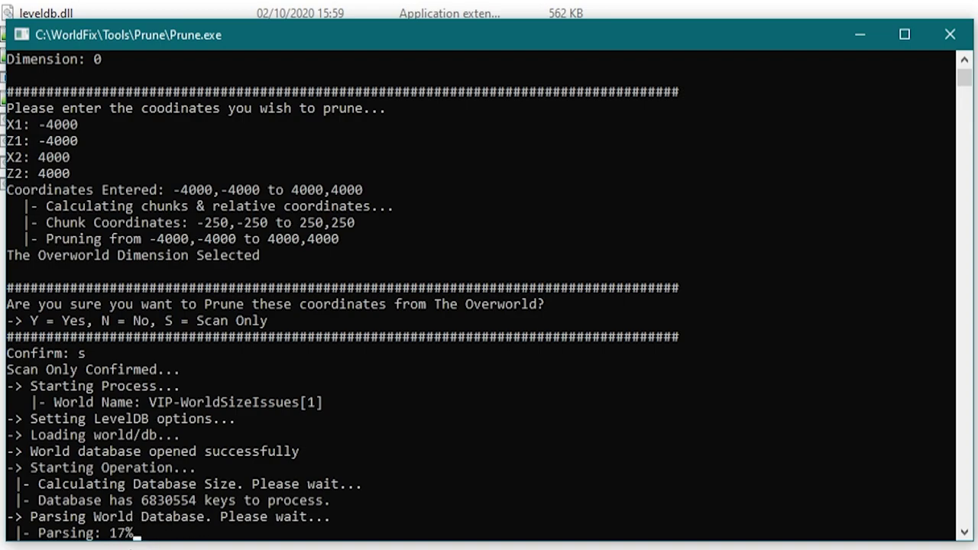
{"action": "scroll", "coordinate": [214, 523], "scroll_direction": "down", "scroll_amount": 1}
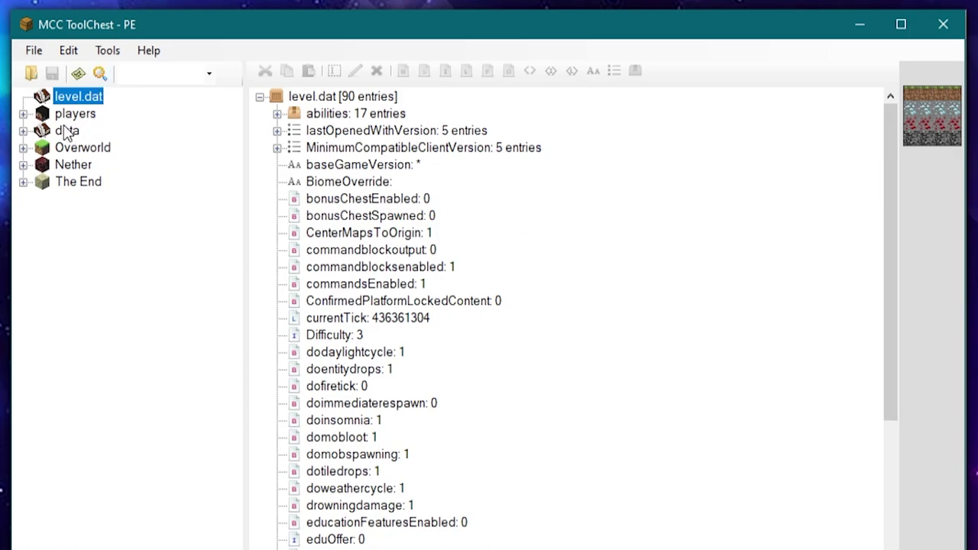
- Browse chunk grids of Overworld regions r.-17.3, r.-16.3, r.-14.6, r.-13.6, r.-15.1 and r.-17.4
{"action": "left_click", "coordinate": [23, 147]}
{"action": "left_click", "coordinate": [86, 130]}
{"action": "left_click", "coordinate": [88, 181]}
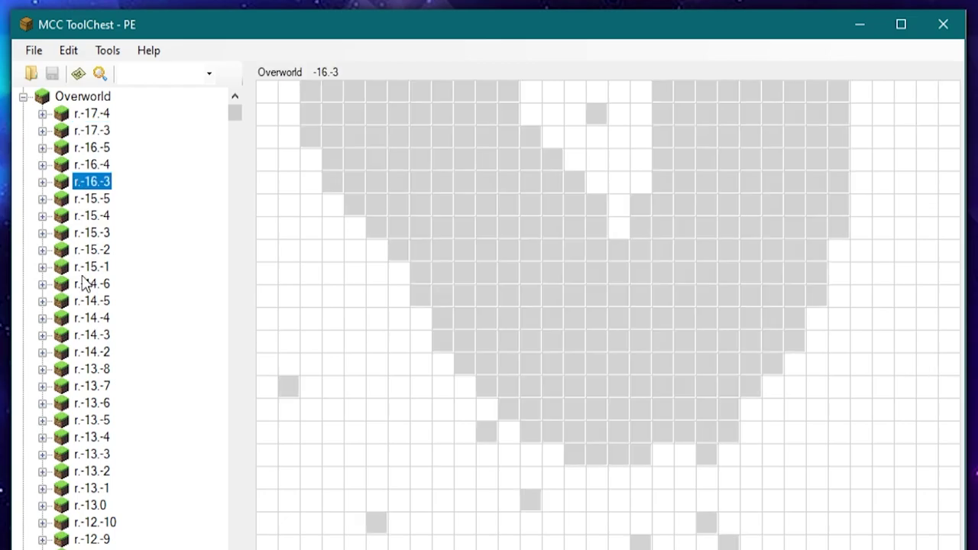
{"action": "left_click", "coordinate": [86, 284]}
{"action": "left_click", "coordinate": [82, 410]}
{"action": "left_click", "coordinate": [94, 267]}
{"action": "left_click", "coordinate": [98, 97]}
{"action": "left_click", "coordinate": [90, 113]}
- Inspect chunks [-514, -84], [-514, -96] and [-515, -95], expanding TileEntities and Sections
{"action": "left_click", "coordinate": [42, 131]}
{"action": "left_click", "coordinate": [88, 146]}
{"action": "left_click", "coordinate": [93, 165]}
{"action": "left_click", "coordinate": [96, 180]}
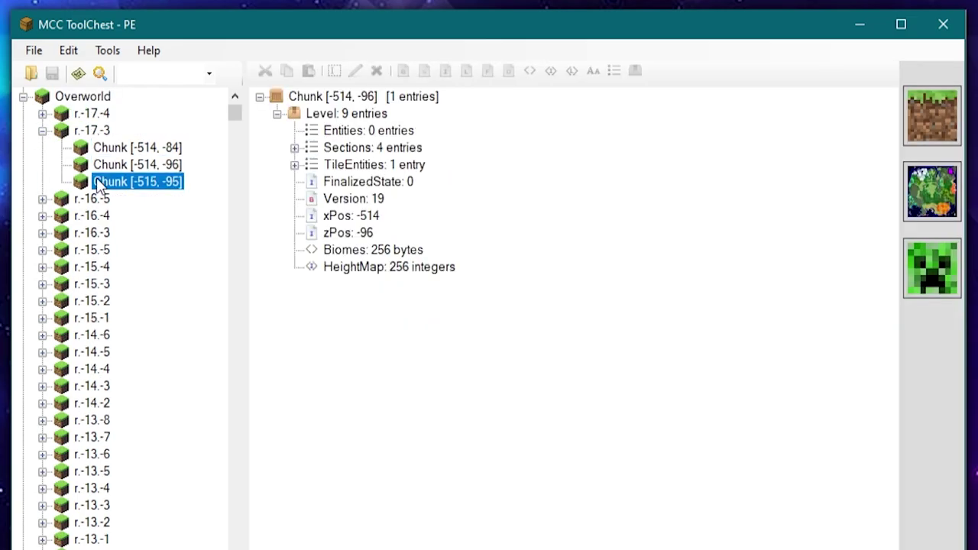
{"action": "left_click", "coordinate": [294, 164]}
{"action": "left_click", "coordinate": [294, 148]}
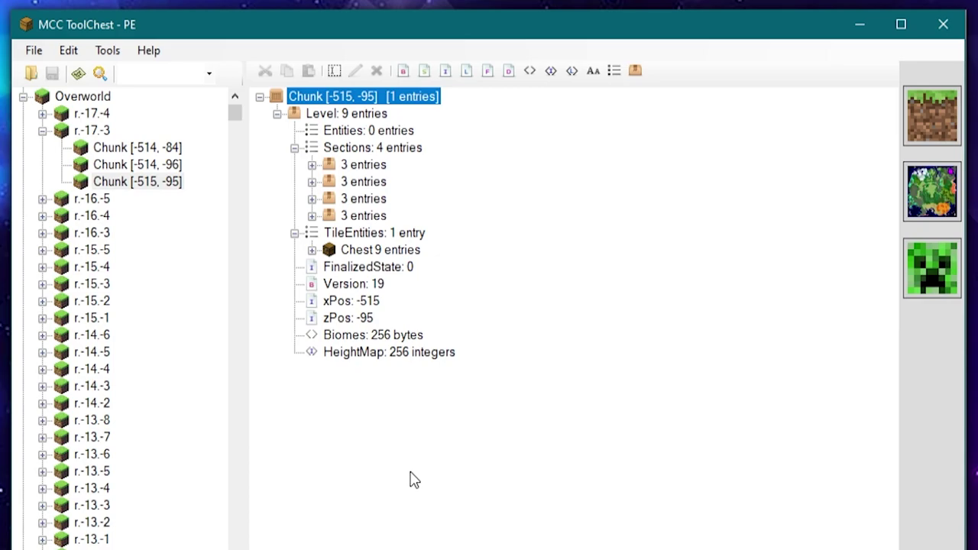
- Collapse the Overworld regions and open portals under the data entries
{"action": "scroll", "coordinate": [59, 179], "scroll_direction": "up", "scroll_amount": 1}
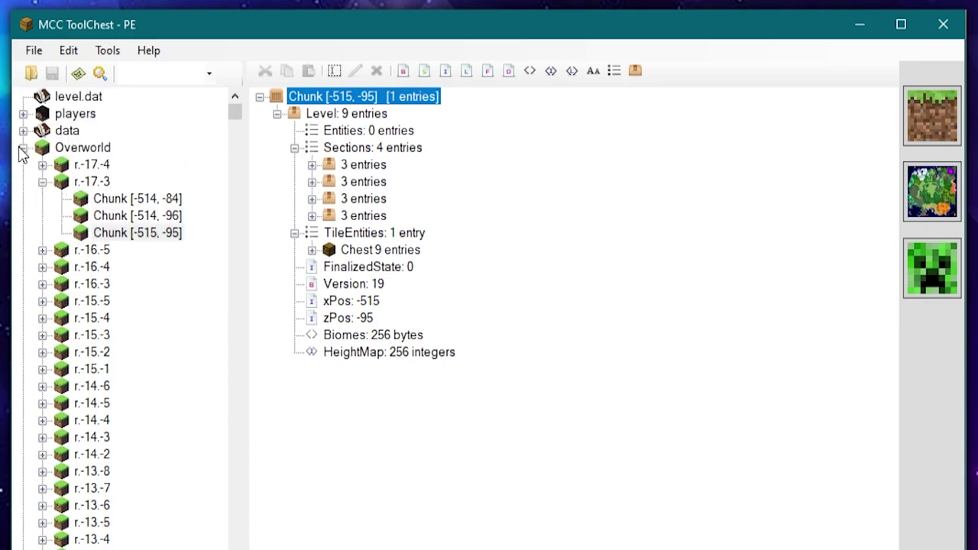
{"action": "left_click", "coordinate": [23, 147]}
{"action": "left_click", "coordinate": [23, 131]}
{"action": "left_click", "coordinate": [92, 199]}
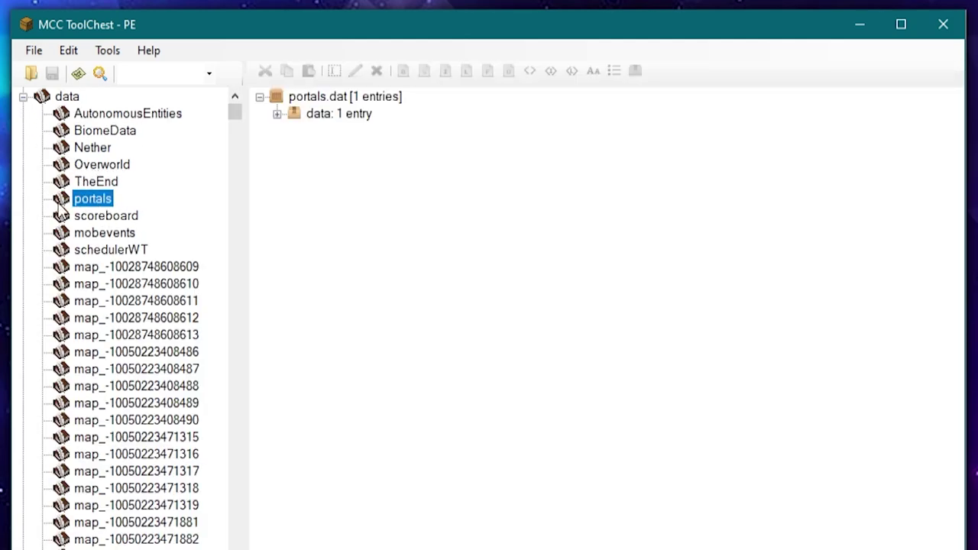
- List the 863 portal records and check the second record's DimId 0 and TpX 2866
{"action": "left_click", "coordinate": [276, 114]}
{"action": "left_click", "coordinate": [296, 131]}
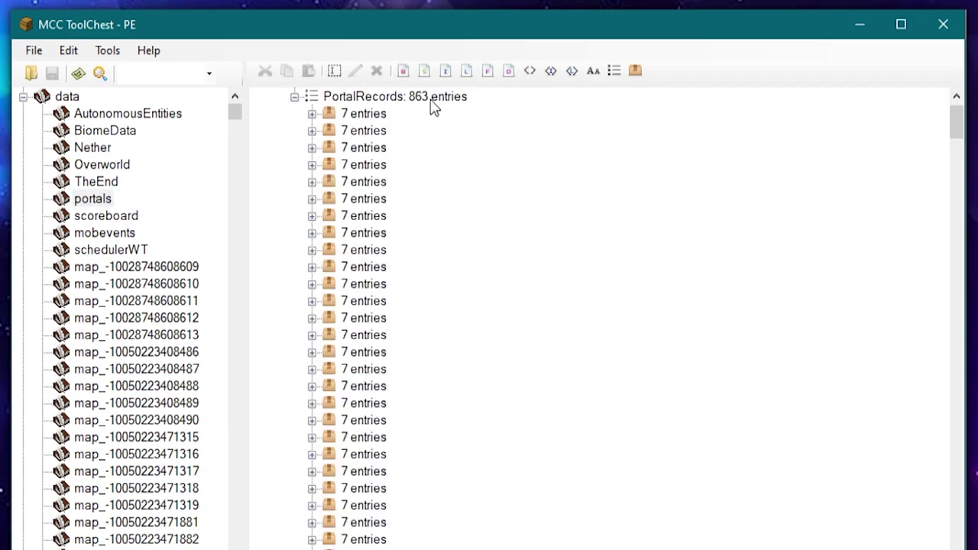
{"action": "scroll", "coordinate": [432, 107], "scroll_direction": "up", "scroll_amount": 1}
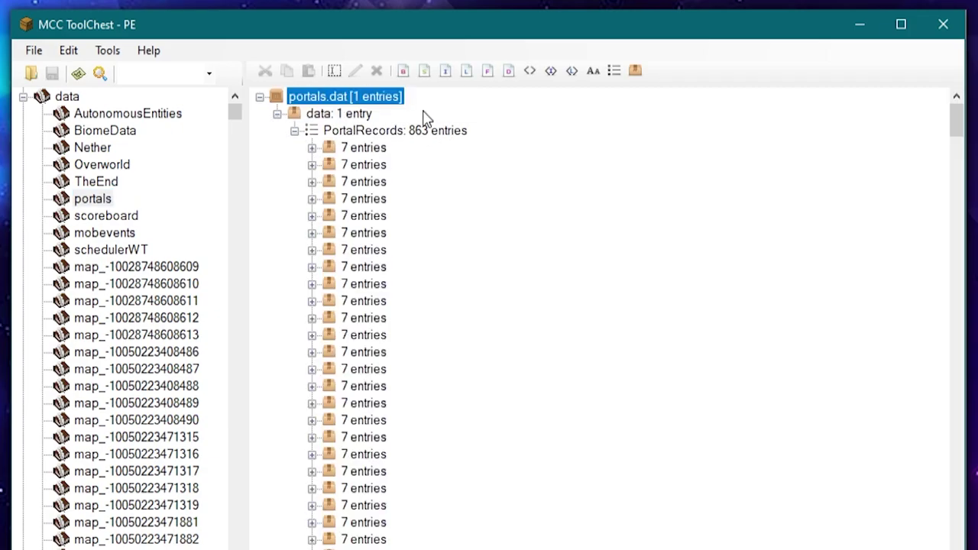
{"action": "left_click", "coordinate": [312, 148]}
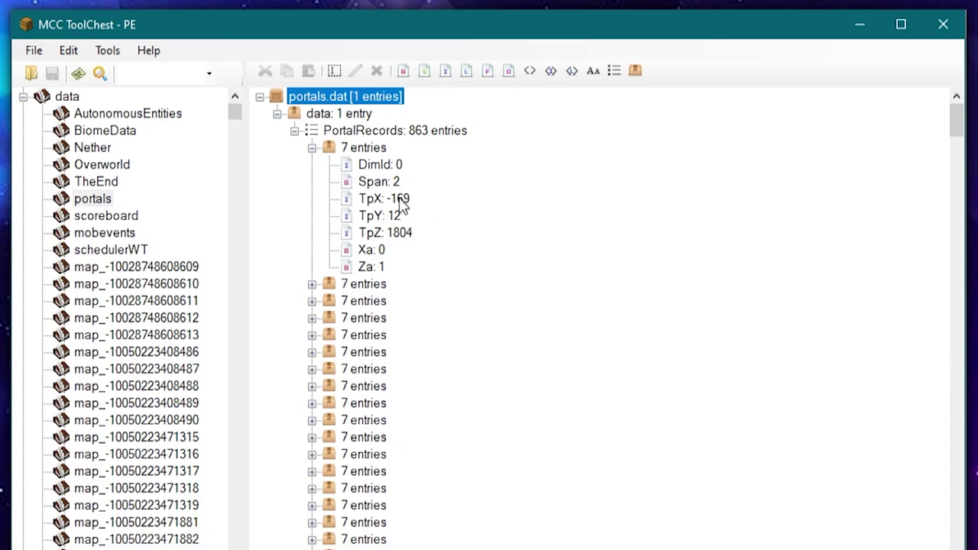
{"action": "left_click", "coordinate": [312, 285]}
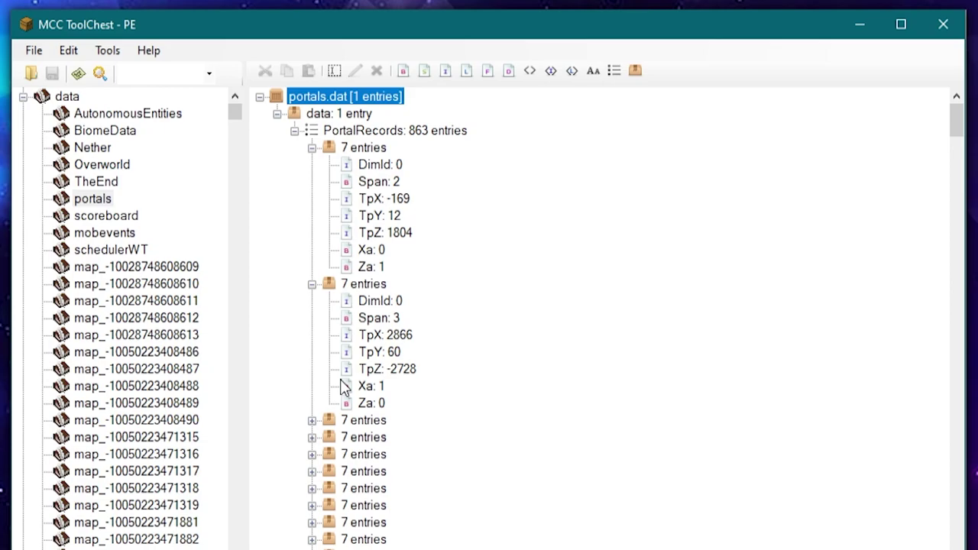
{"action": "left_click", "coordinate": [364, 336]}
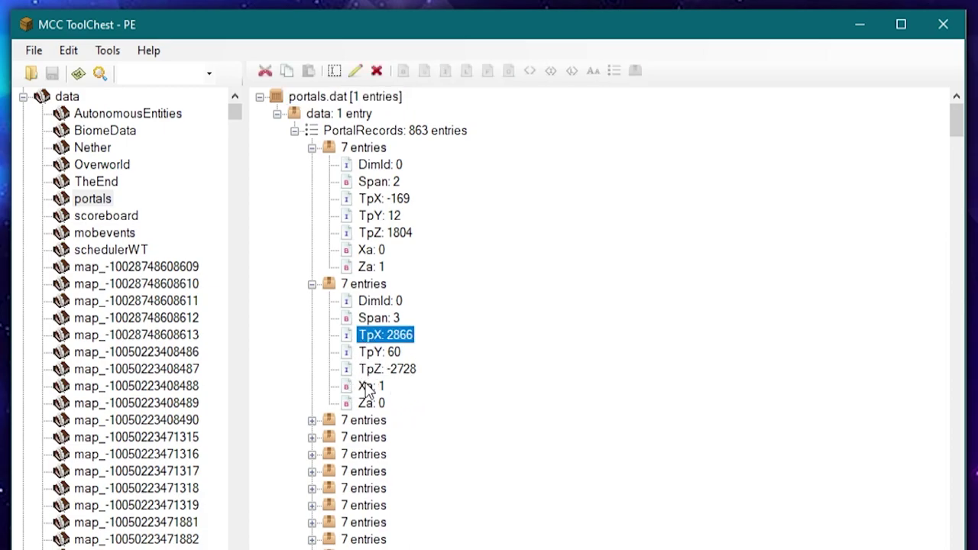
{"action": "left_click", "coordinate": [399, 305]}
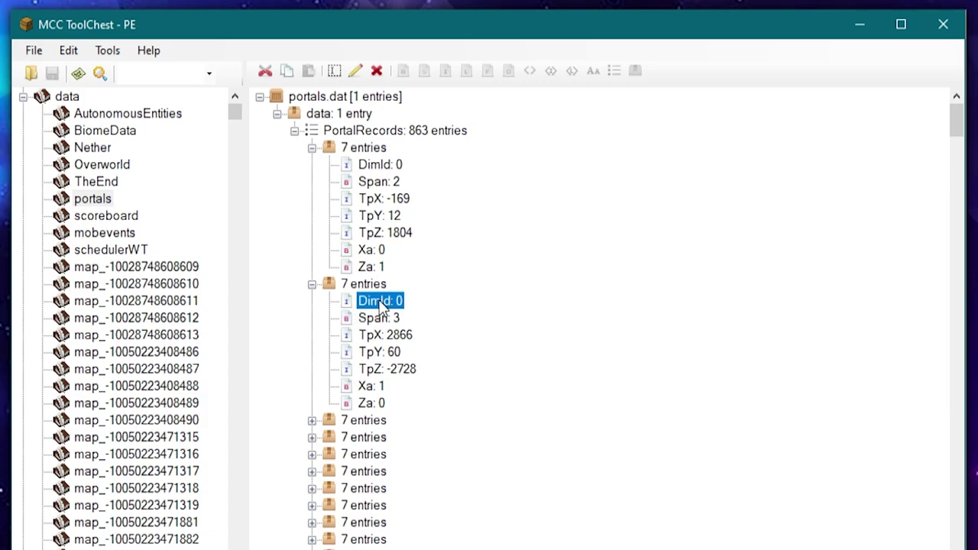
{"action": "left_click", "coordinate": [394, 336]}
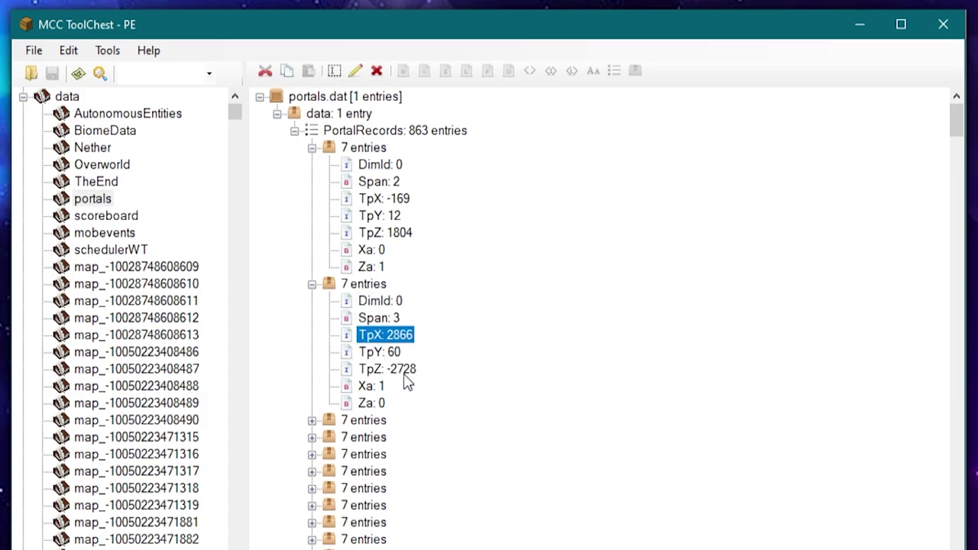
{"action": "left_click", "coordinate": [312, 284]}
- Check a lower record's DimId 1 and the fourth record, then collapse the data branch
{"action": "left_click_drag", "start_coordinate": [956, 115], "coordinate": [956, 549]}
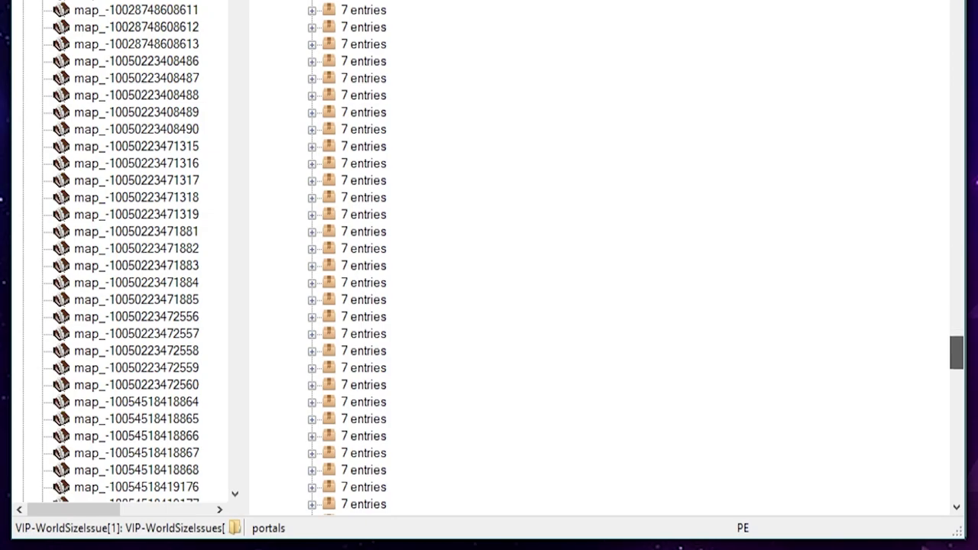
{"action": "double_click", "coordinate": [364, 365]}
{"action": "left_click", "coordinate": [386, 374]}
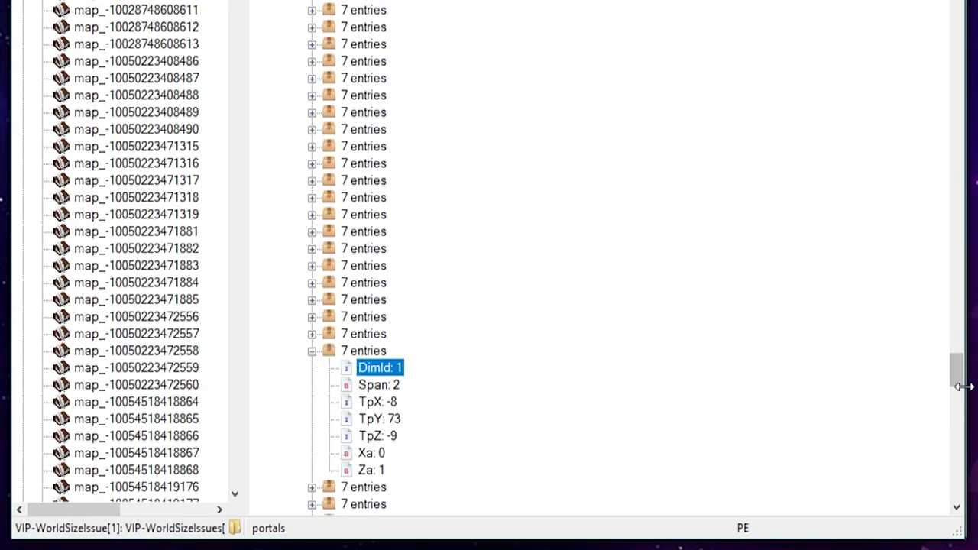
{"action": "left_click_drag", "start_coordinate": [954, 370], "coordinate": [803, 188]}
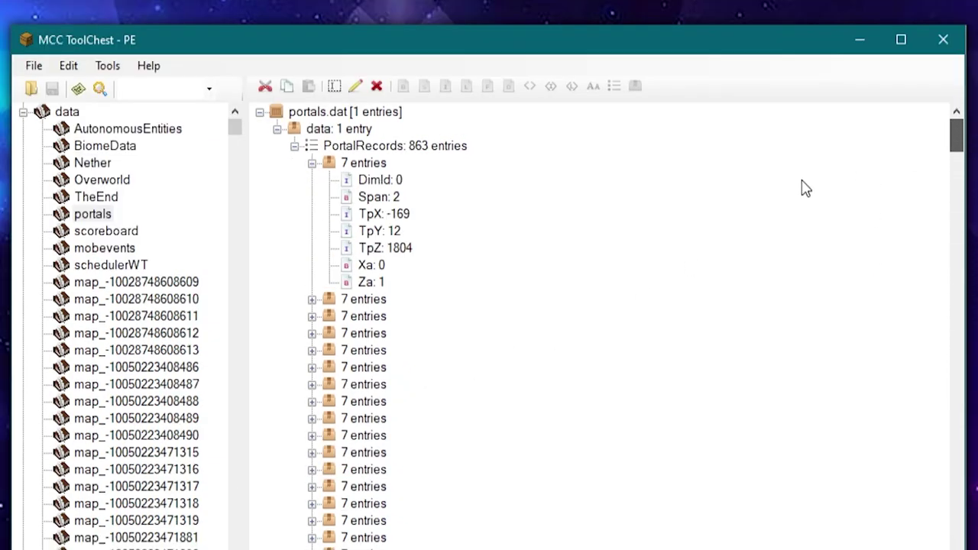
{"action": "left_click", "coordinate": [312, 163]}
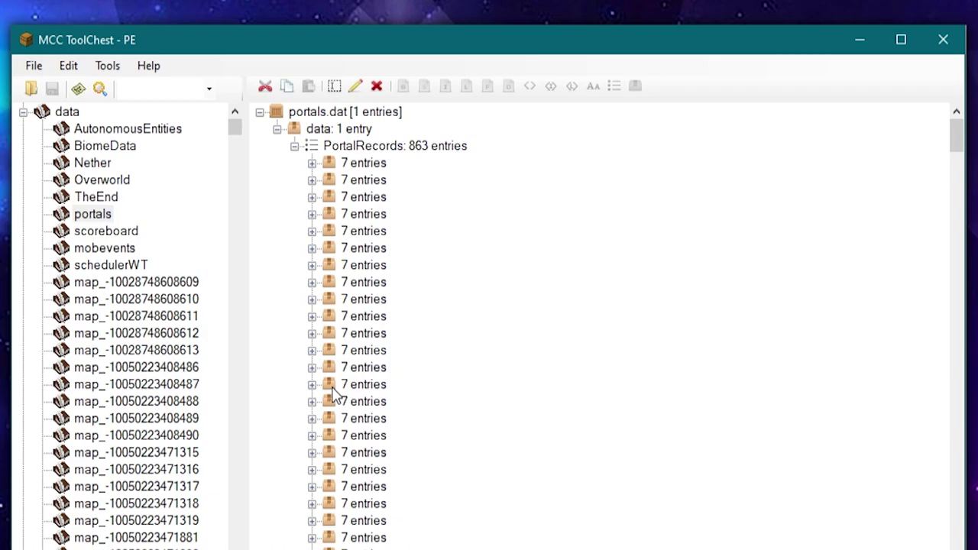
{"action": "left_click", "coordinate": [312, 215]}
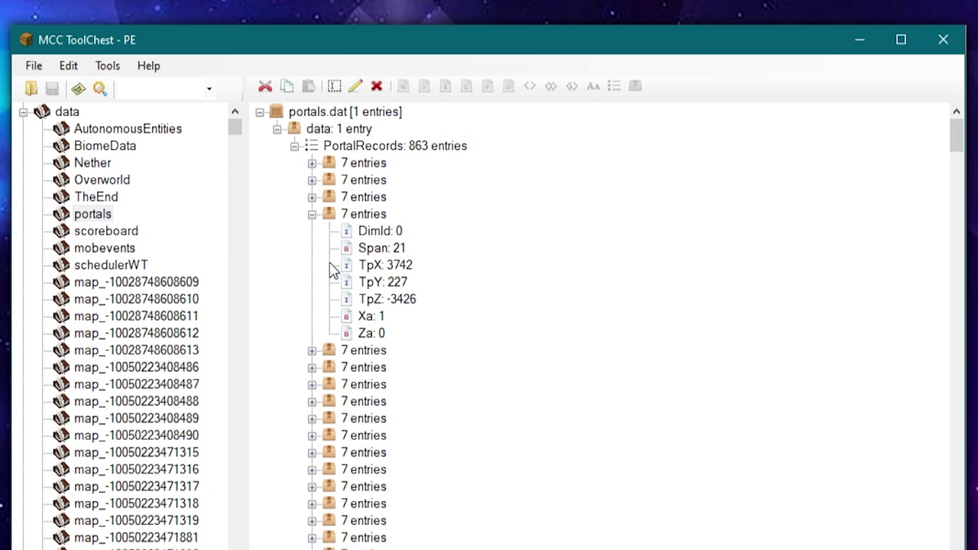
{"action": "left_click", "coordinate": [23, 112]}
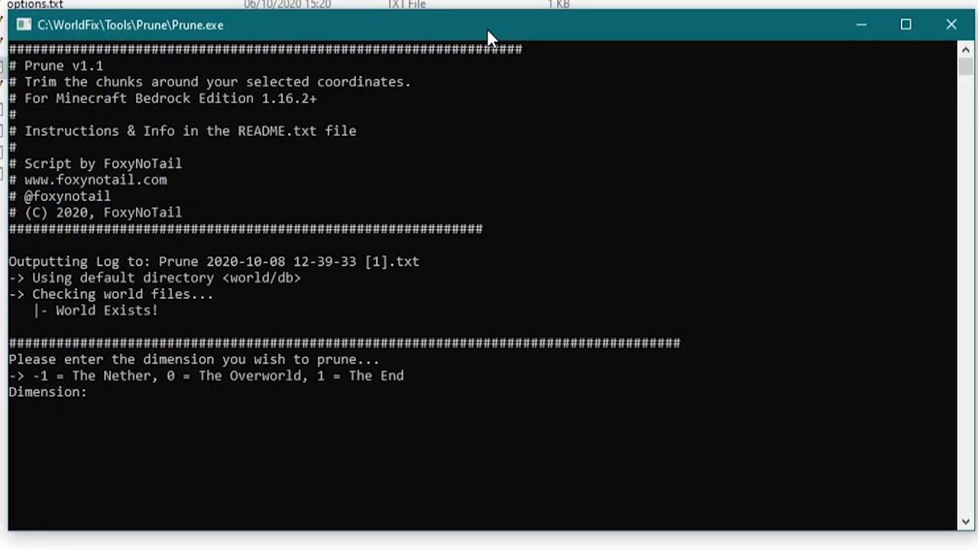
- Enter dimension 0 and -4000 for both X1 and Z1 in Prune, then close the console
{"action": "type", "text": "0"}
{"action": "key", "text": "Return"}
{"action": "type", "text": "-4000"}
{"action": "key", "text": "Return"}
{"action": "type", "text": "-4000"}
{"action": "key", "text": "Return"}
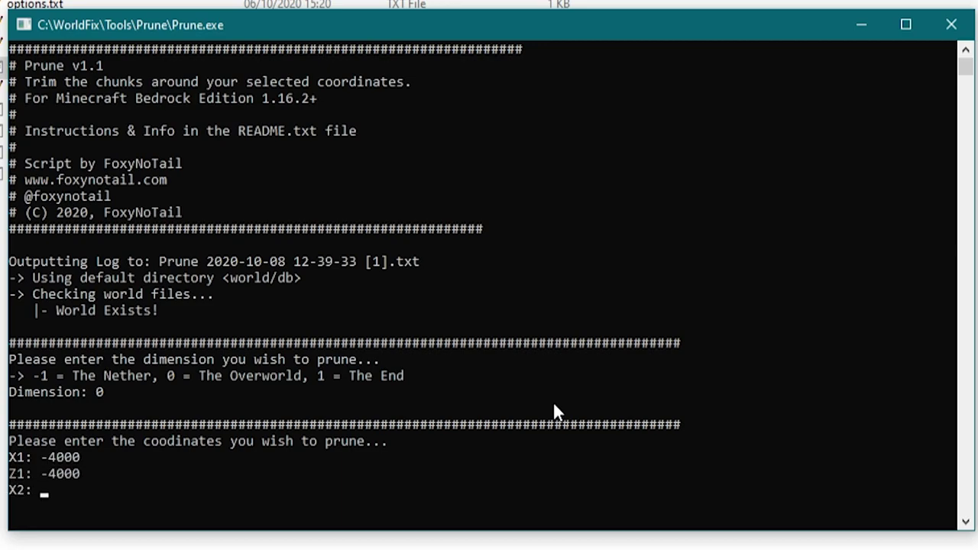
{"action": "left_click", "coordinate": [951, 25]}
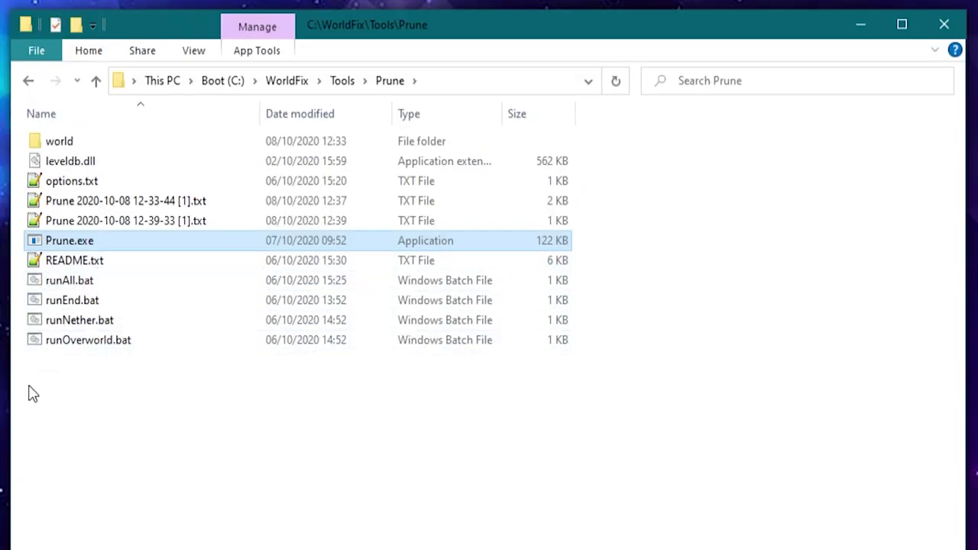
- Open runOverworld.bat in Notepad for editing
{"action": "left_click", "coordinate": [40, 346]}
{"action": "left_click", "coordinate": [31, 327], "text": "ctrl"}
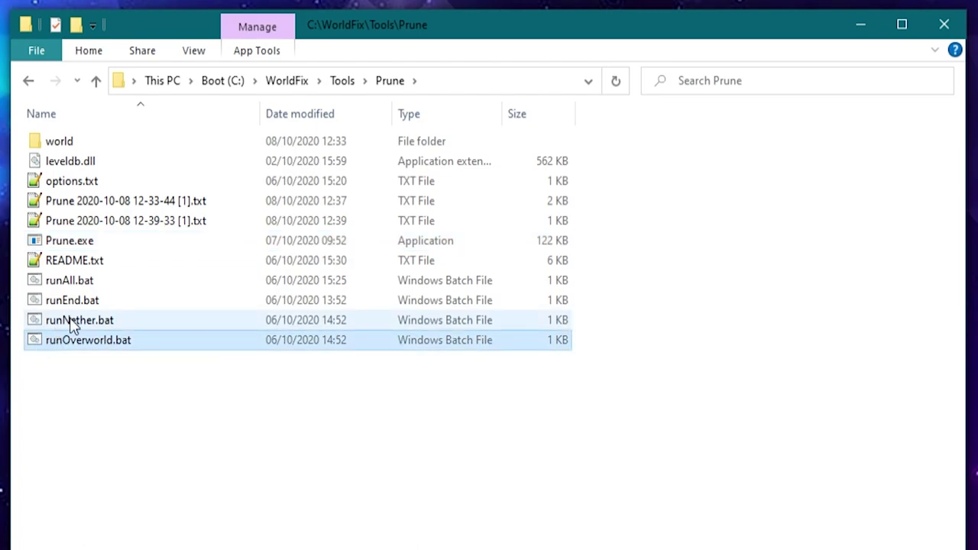
{"action": "left_click", "coordinate": [100, 399]}
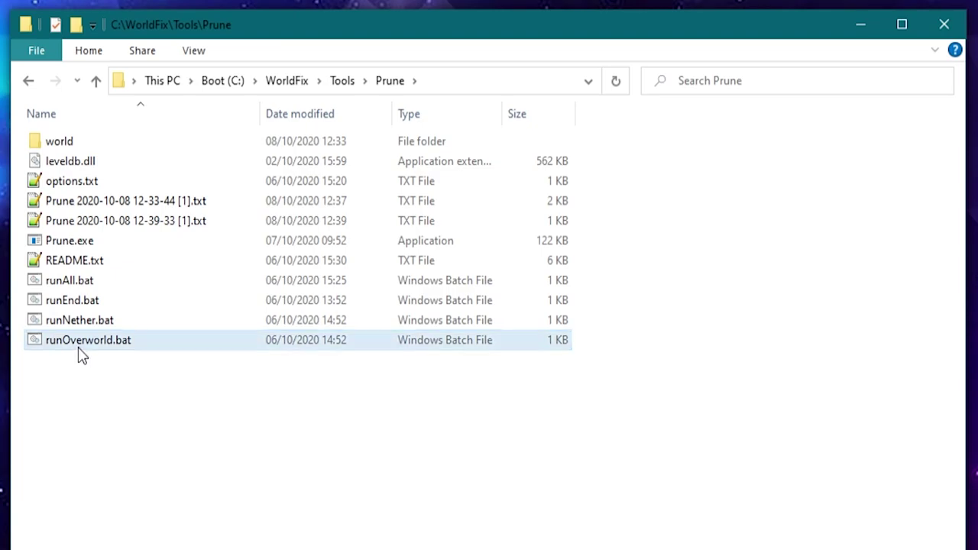
{"action": "right_click", "coordinate": [83, 348]}
{"action": "left_click", "coordinate": [128, 383]}
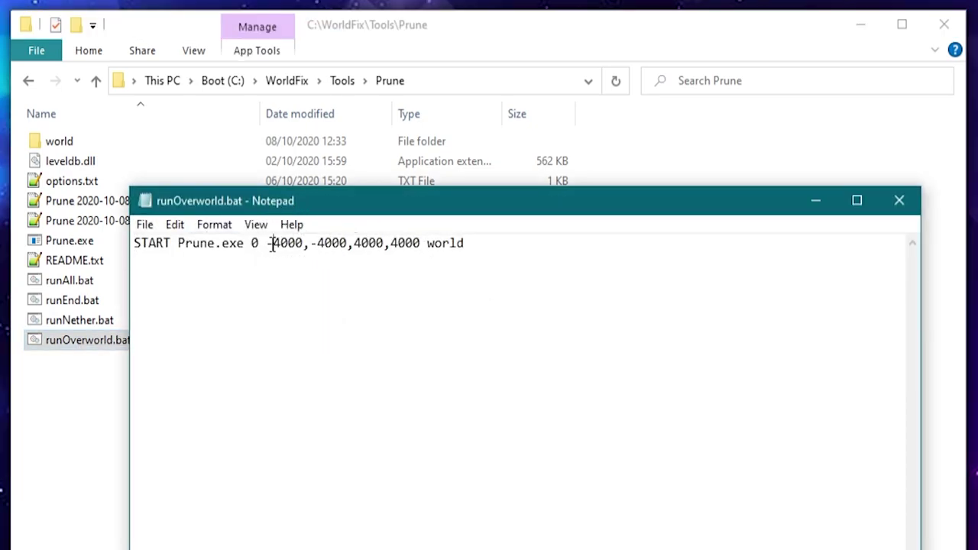
- Change the script's world argument to "C:\MyWorld\world"
{"action": "left_click_drag", "start_coordinate": [273, 244], "coordinate": [467, 243]}
{"action": "left_click", "coordinate": [467, 242]}
{"action": "mouse_move", "coordinate": [267, 243]}
{"action": "left_mouse_down"}
{"action": "mouse_move", "coordinate": [303, 243]}
{"action": "mouse_move", "coordinate": [260, 243]}
{"action": "left_mouse_up"}
{"action": "left_click", "coordinate": [252, 249]}
{"action": "left_click", "coordinate": [432, 244]}
{"action": "left_click", "coordinate": [423, 242]}
{"action": "type", "text": "\"C:\\"}
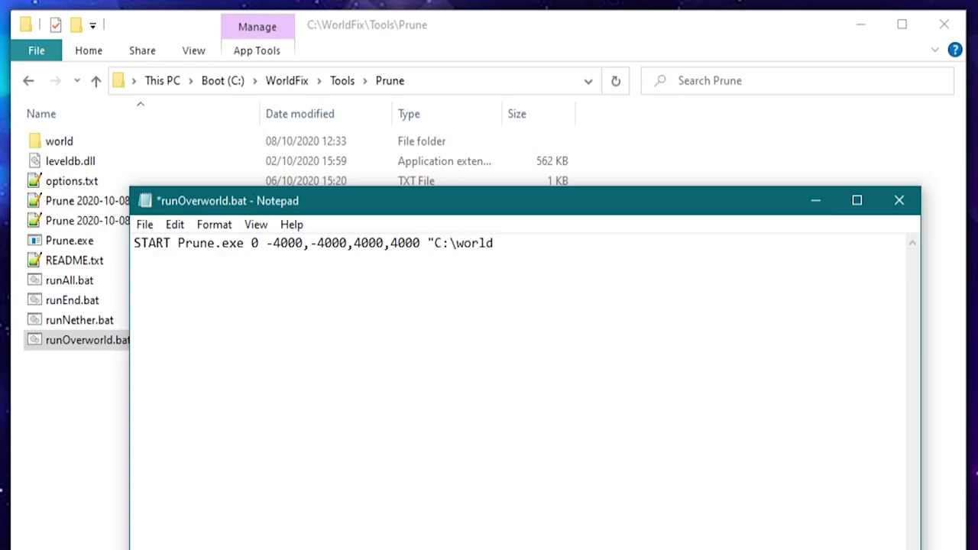
{"action": "type", "text": "MyWorld"}
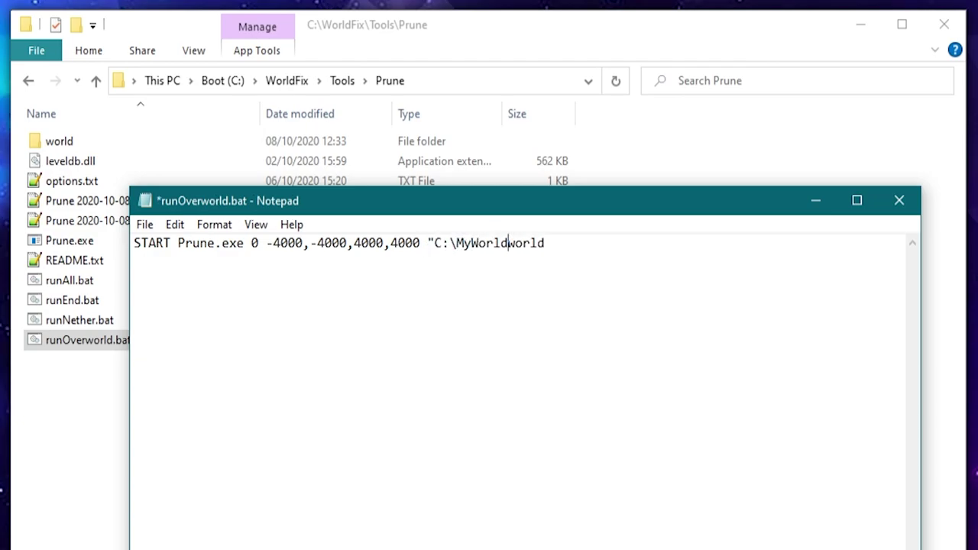
{"action": "type", "text": "\\"}
{"action": "left_click", "coordinate": [553, 242]}
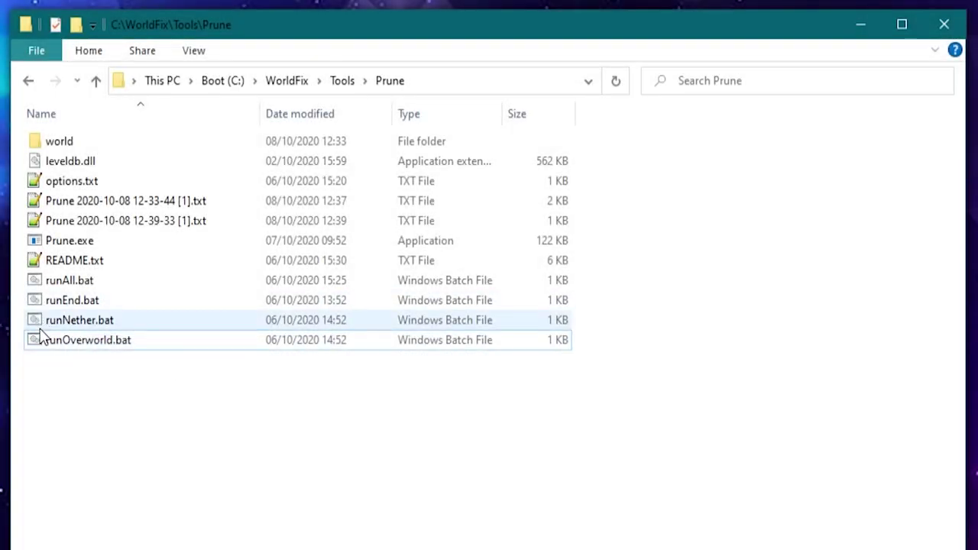
- Open runAll.bat in Notepad for editing
{"action": "left_click", "coordinate": [31, 346]}
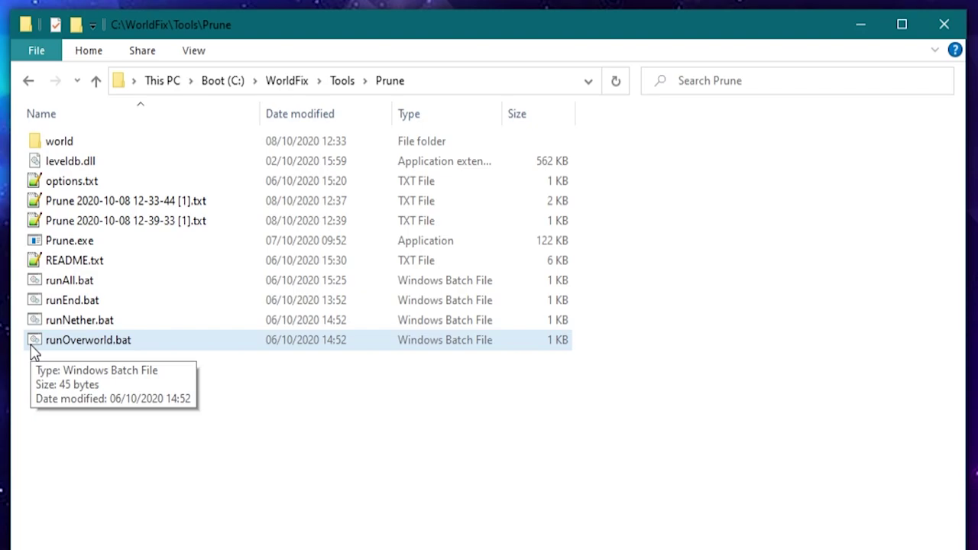
{"action": "left_click", "coordinate": [58, 360]}
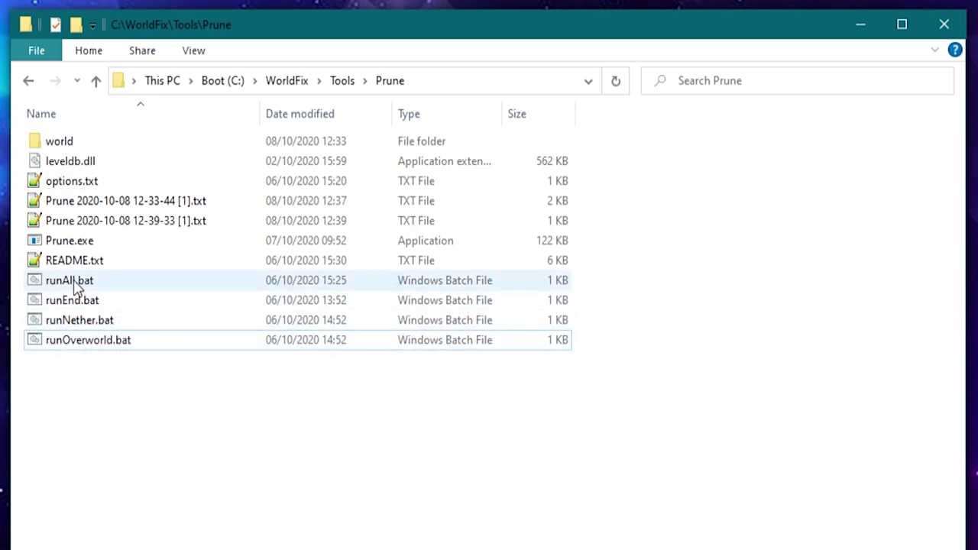
{"action": "left_click", "coordinate": [69, 282]}
{"action": "right_click", "coordinate": [65, 279]}
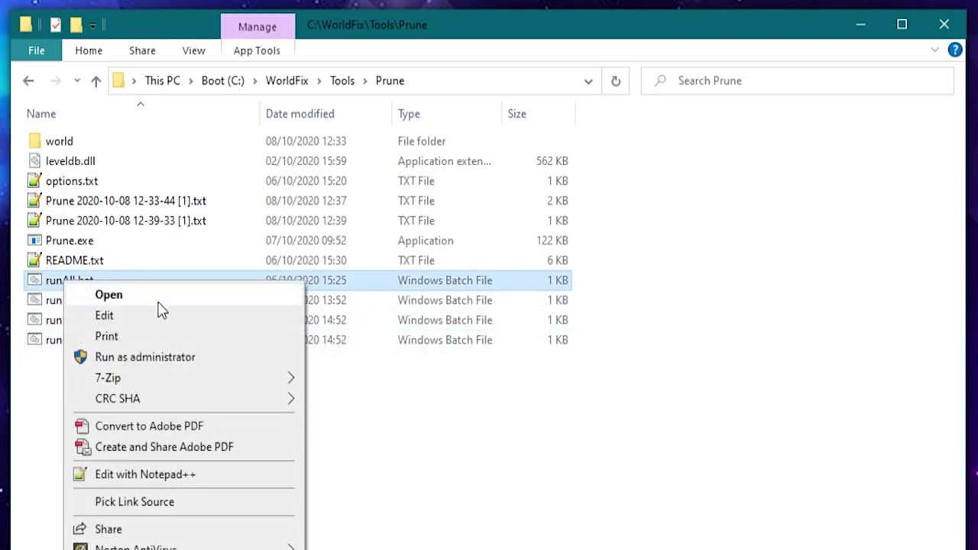
{"action": "left_click", "coordinate": [174, 321]}
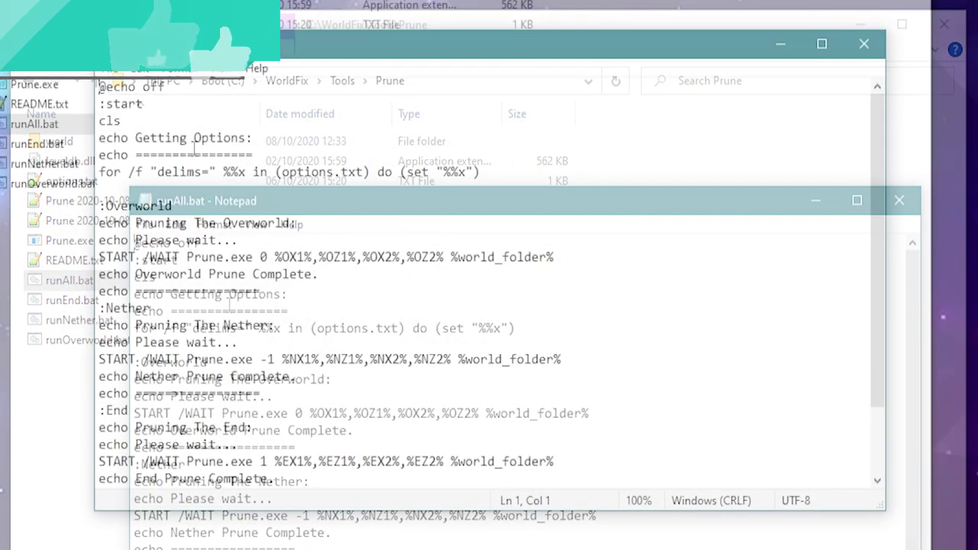
- Scroll through runAll.bat's Overworld, Nether and End prune commands
{"action": "scroll", "coordinate": [214, 221], "scroll_direction": "down", "scroll_amount": 2}
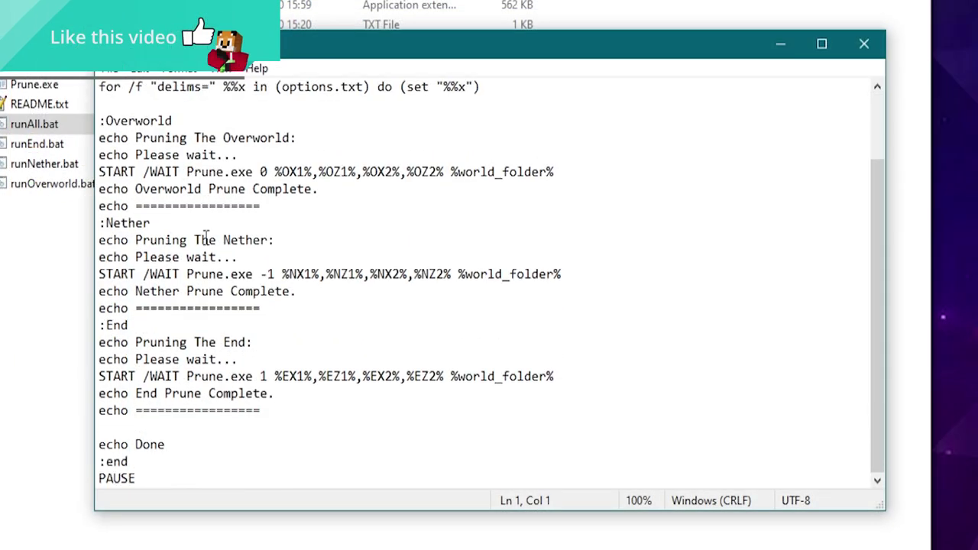
{"action": "scroll", "coordinate": [201, 252], "scroll_direction": "up", "scroll_amount": 1}
{"action": "scroll", "coordinate": [195, 256], "scroll_direction": "up", "scroll_amount": 1}
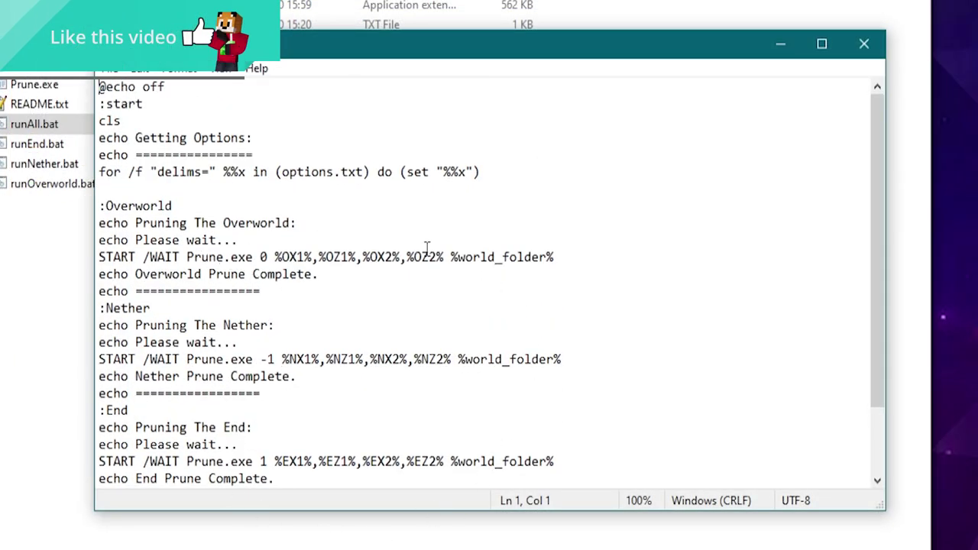
{"action": "scroll", "coordinate": [260, 355], "scroll_direction": "down", "scroll_amount": 1}
{"action": "scroll", "coordinate": [258, 355], "scroll_direction": "down", "scroll_amount": 1}
{"action": "double_click", "coordinate": [39, 25]}
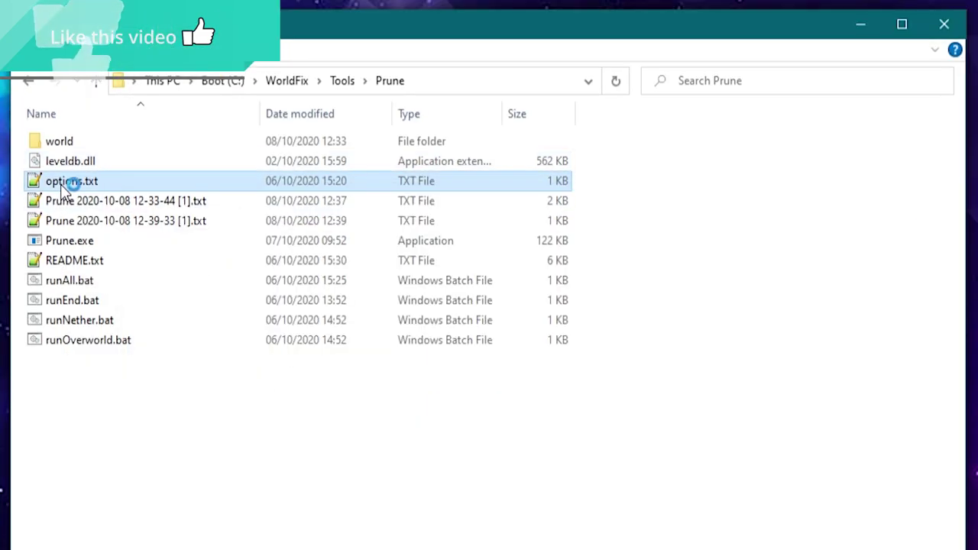
{"action": "left_click_drag", "start_coordinate": [266, 408], "coordinate": [70, 97]}
{"action": "left_click", "coordinate": [191, 207]}
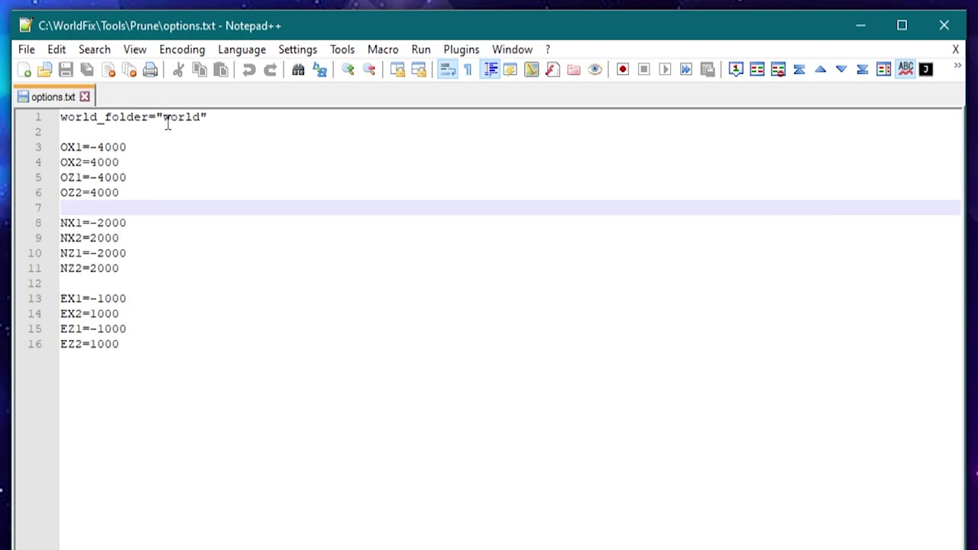
{"action": "mouse_move", "coordinate": [164, 119]}
{"action": "left_mouse_down"}
{"action": "mouse_move", "coordinate": [201, 122]}
{"action": "mouse_move", "coordinate": [162, 117]}
{"action": "left_mouse_up"}
{"action": "left_click", "coordinate": [196, 148]}
{"action": "left_click", "coordinate": [121, 146]}
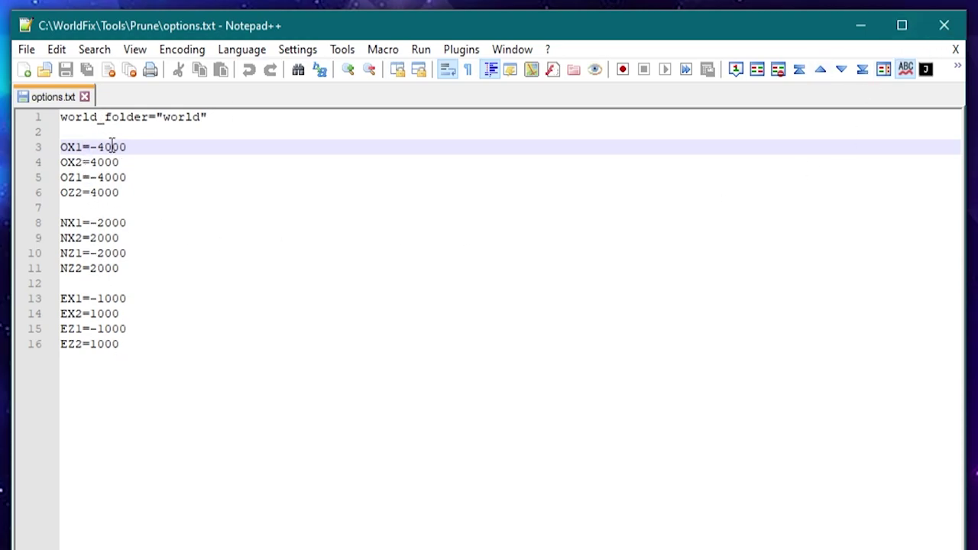
{"action": "left_click_drag", "start_coordinate": [60, 145], "coordinate": [129, 193]}
{"action": "left_click", "coordinate": [124, 207]}
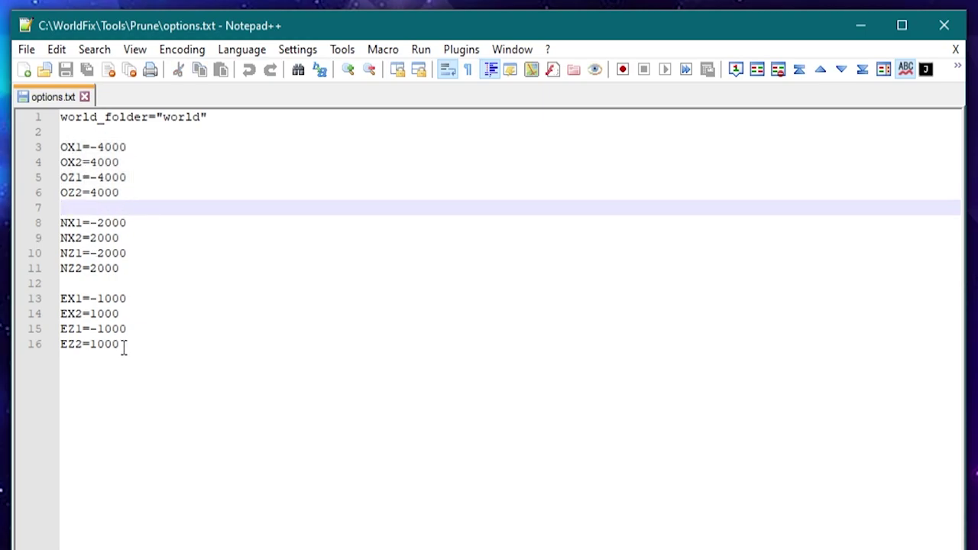
{"action": "left_click_drag", "start_coordinate": [124, 345], "coordinate": [31, 146]}
{"action": "left_click", "coordinate": [107, 162]}
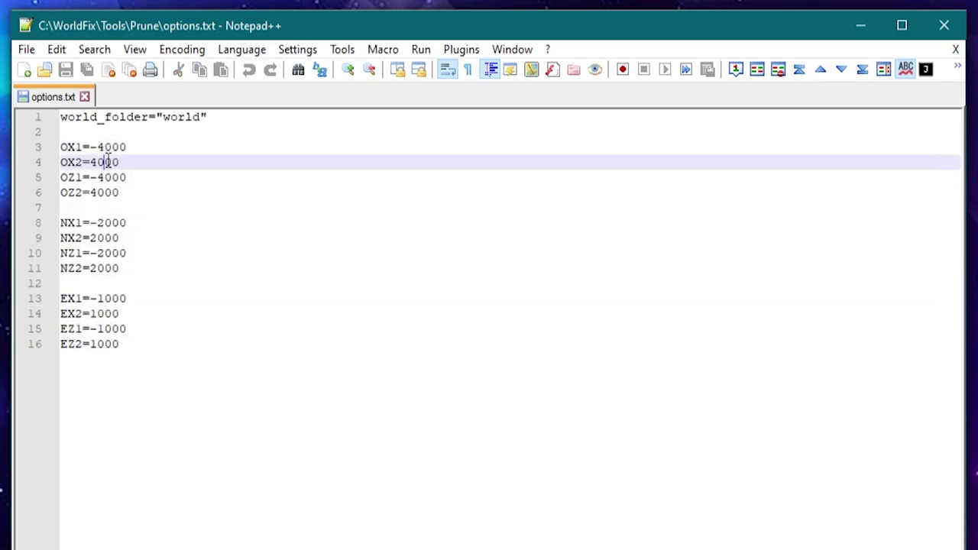
{"action": "left_click_drag", "start_coordinate": [91, 147], "coordinate": [126, 192]}
{"action": "left_click", "coordinate": [124, 192]}
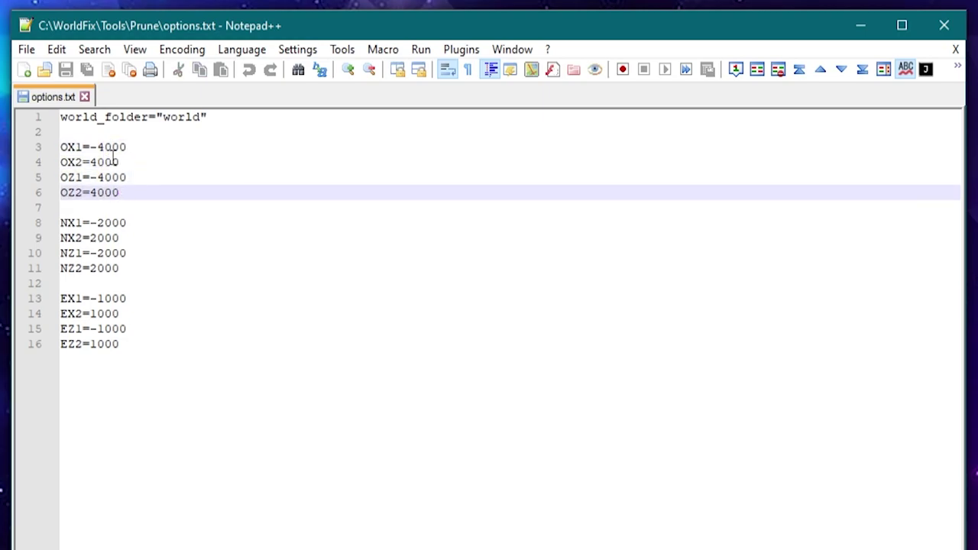
{"action": "left_click_drag", "start_coordinate": [90, 222], "coordinate": [133, 270]}
{"action": "left_click", "coordinate": [127, 298]}
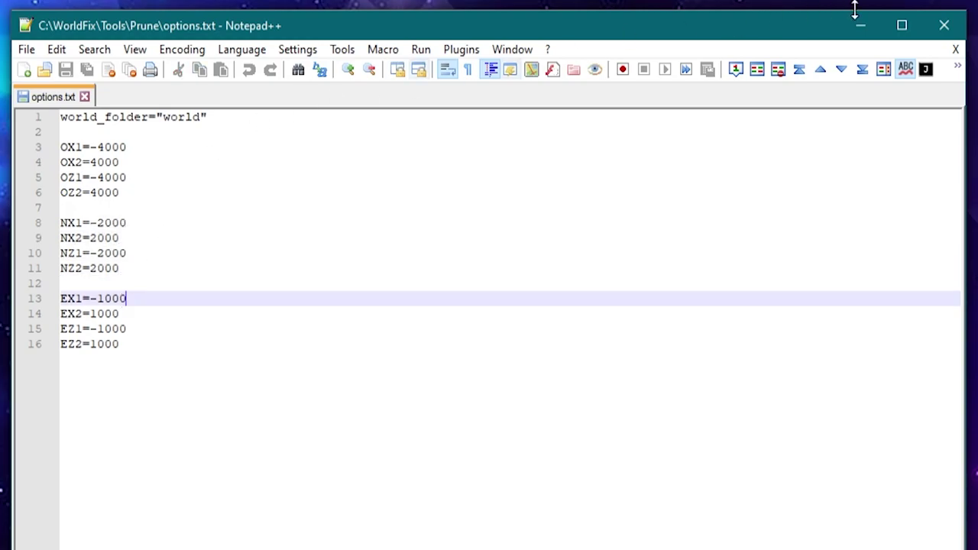
{"action": "left_click", "coordinate": [947, 28]}
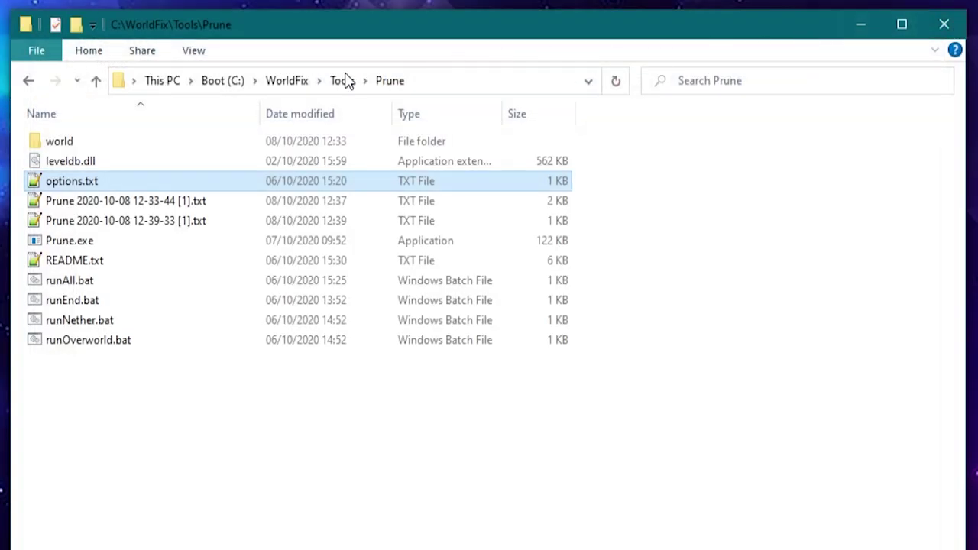
- Run runAll.bat to prune all three dimensions and bring its command window forward
{"action": "double_click", "coordinate": [68, 282]}
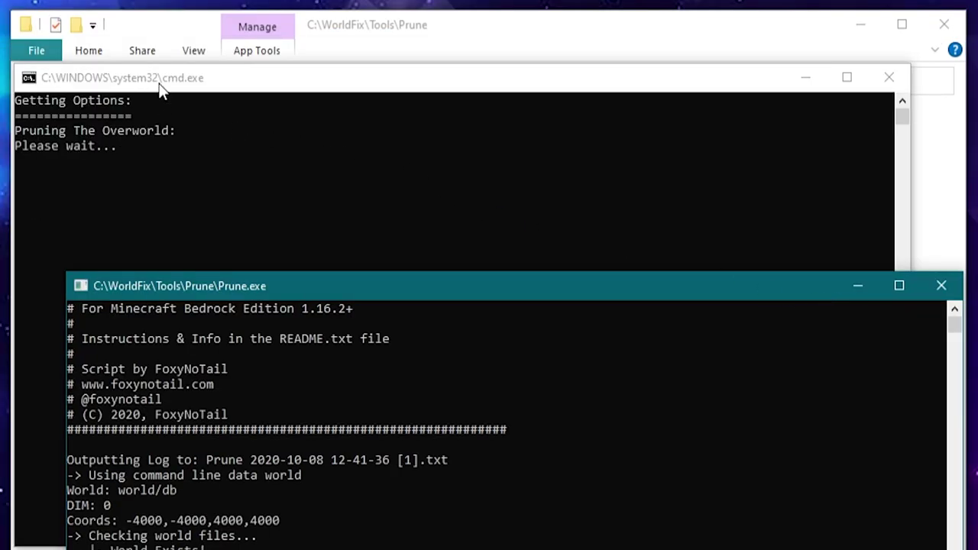
{"action": "left_click", "coordinate": [162, 84]}
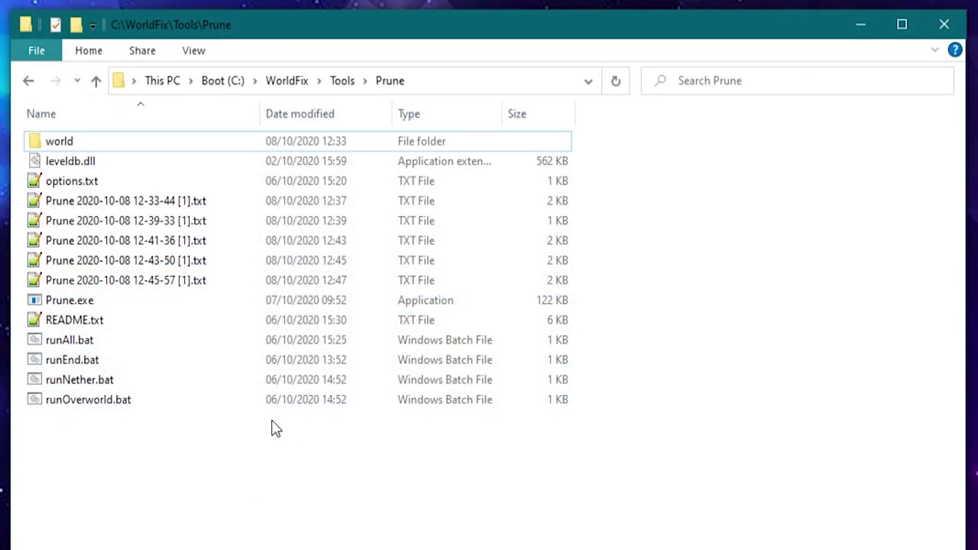
{"action": "double_click", "coordinate": [173, 241]}
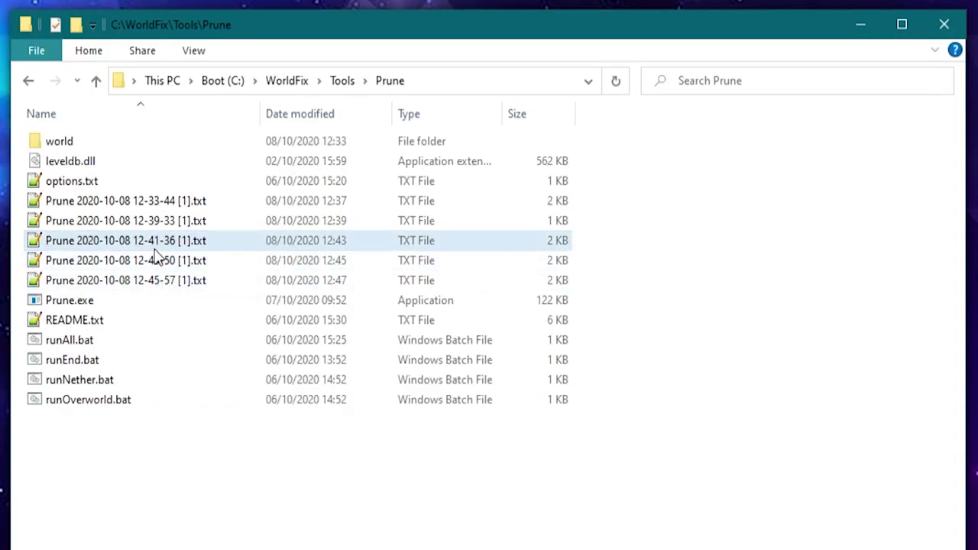
{"action": "double_click", "coordinate": [157, 242]}
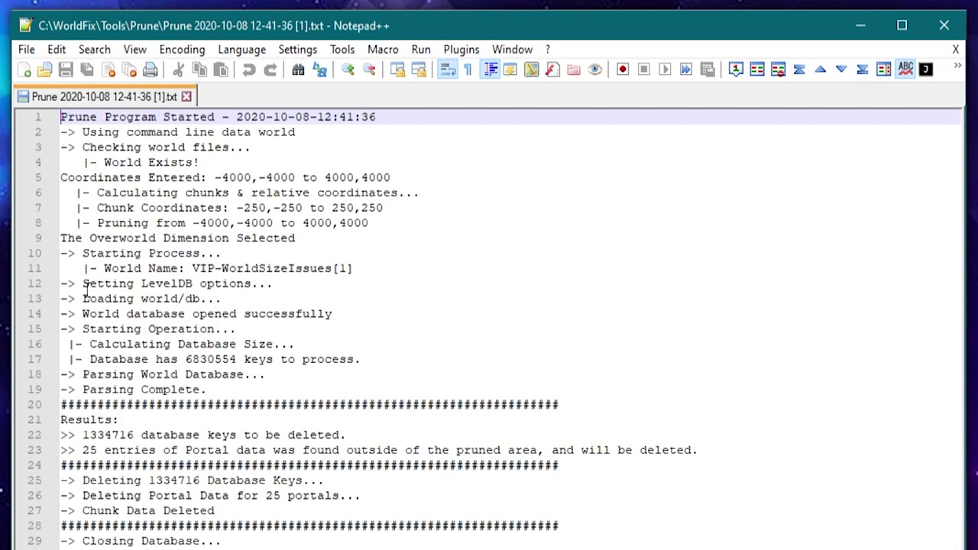
{"action": "left_click", "coordinate": [83, 434]}
{"action": "left_click_drag", "start_coordinate": [83, 434], "coordinate": [412, 432]}
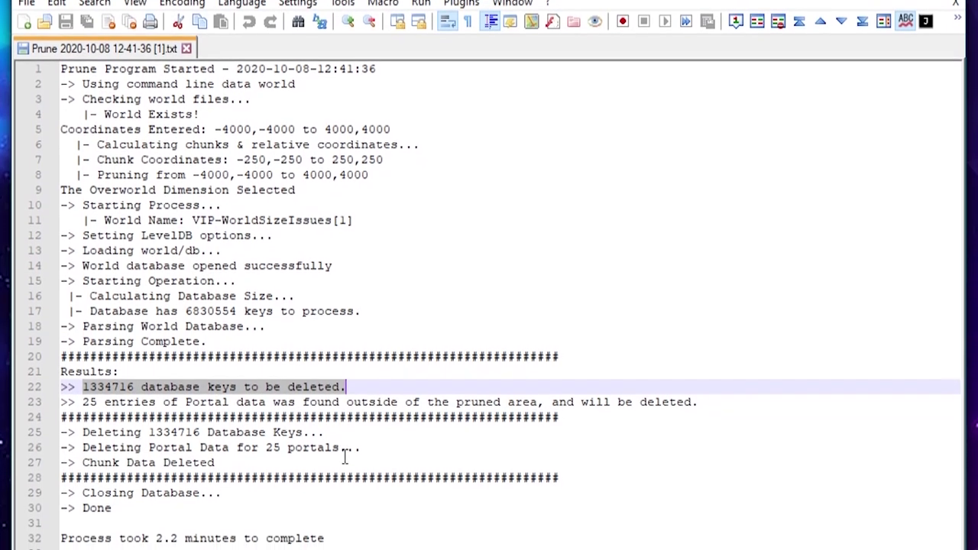
{"action": "left_click_drag", "start_coordinate": [349, 476], "coordinate": [65, 455]}
{"action": "left_click_drag", "start_coordinate": [137, 505], "coordinate": [392, 496]}
{"action": "left_click", "coordinate": [333, 495]}
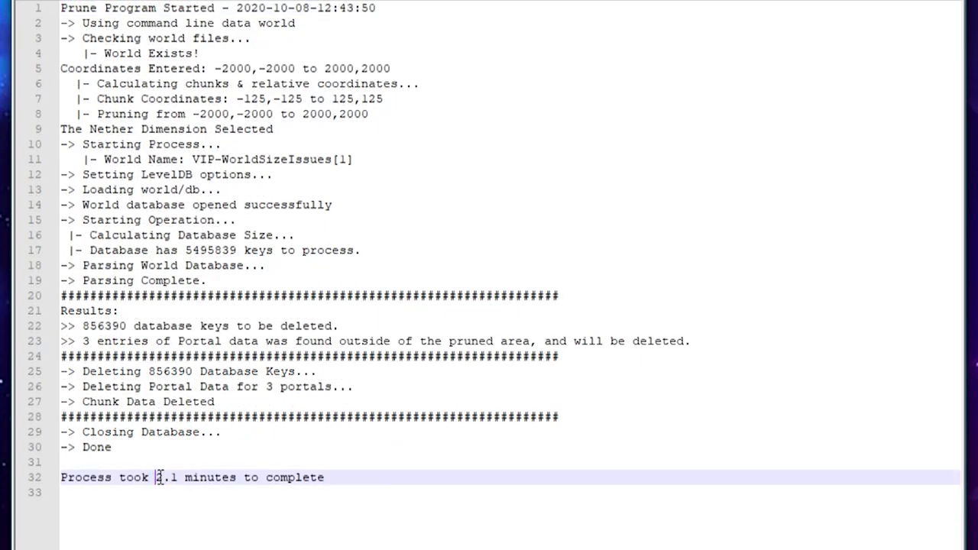
{"action": "left_click_drag", "start_coordinate": [158, 477], "coordinate": [300, 477]}
{"action": "left_click", "coordinate": [331, 475]}
{"action": "left_click_drag", "start_coordinate": [254, 388], "coordinate": [366, 387]}
{"action": "left_click", "coordinate": [367, 387]}
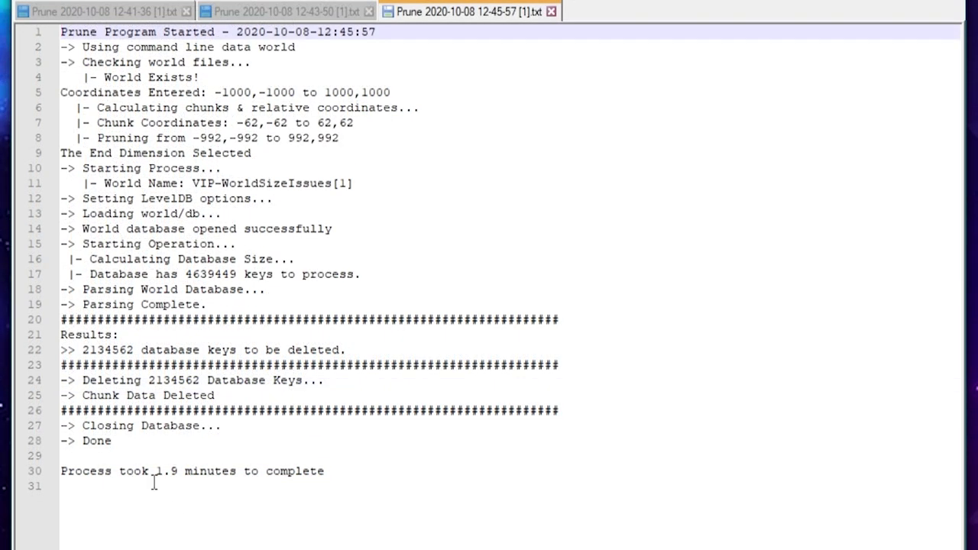
{"action": "left_click", "coordinate": [155, 471]}
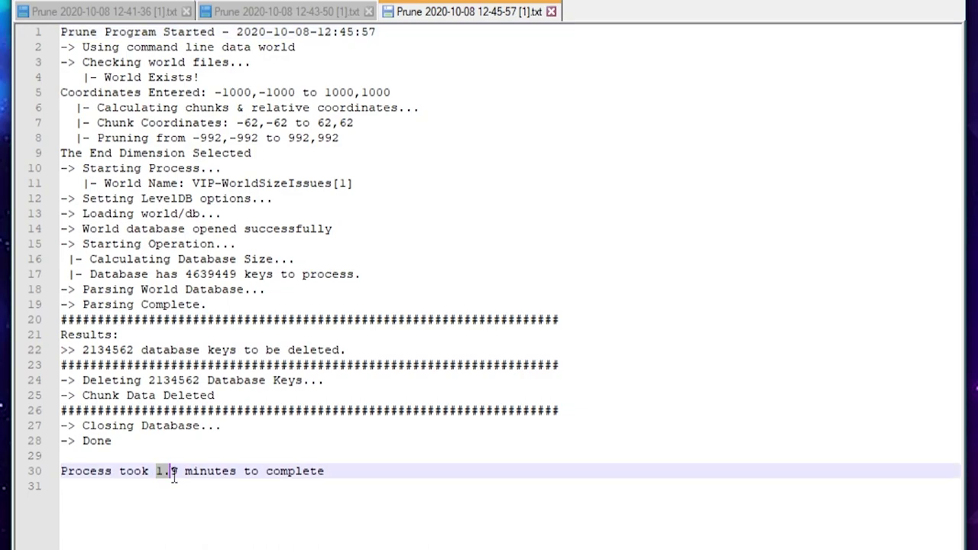
{"action": "left_click", "coordinate": [158, 395]}
{"action": "double_click", "coordinate": [152, 380]}
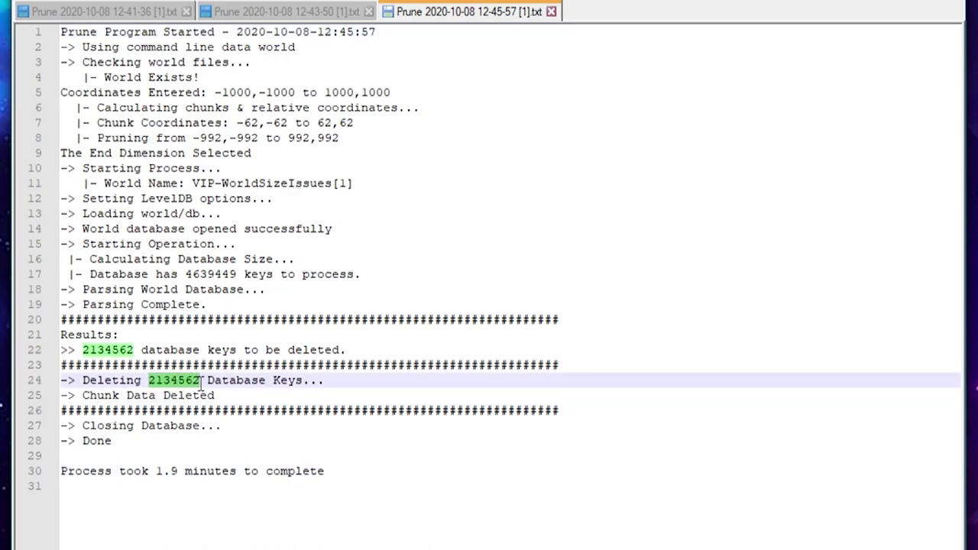
{"action": "left_click", "coordinate": [155, 380]}
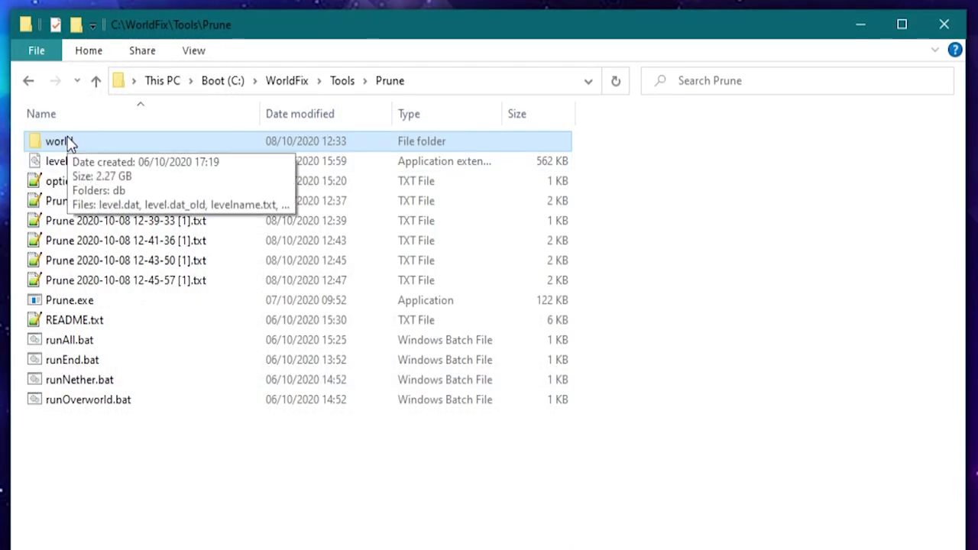
- Open the pruned world folder's Properties and confirm its 2.27 GB size
{"action": "right_click", "coordinate": [67, 143]}
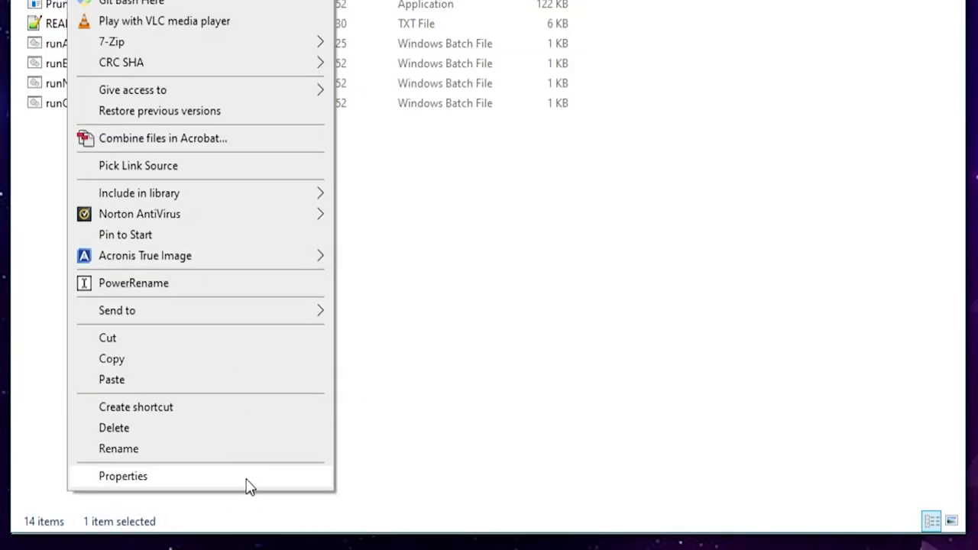
{"action": "left_click", "coordinate": [246, 480]}
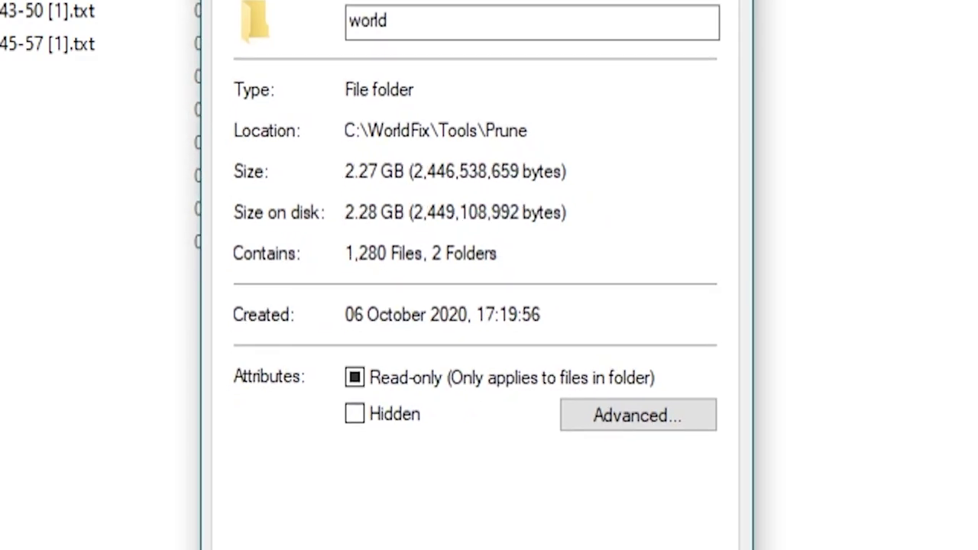
{"action": "left_click_drag", "start_coordinate": [348, 184], "coordinate": [375, 176]}
{"action": "left_click", "coordinate": [381, 180]}
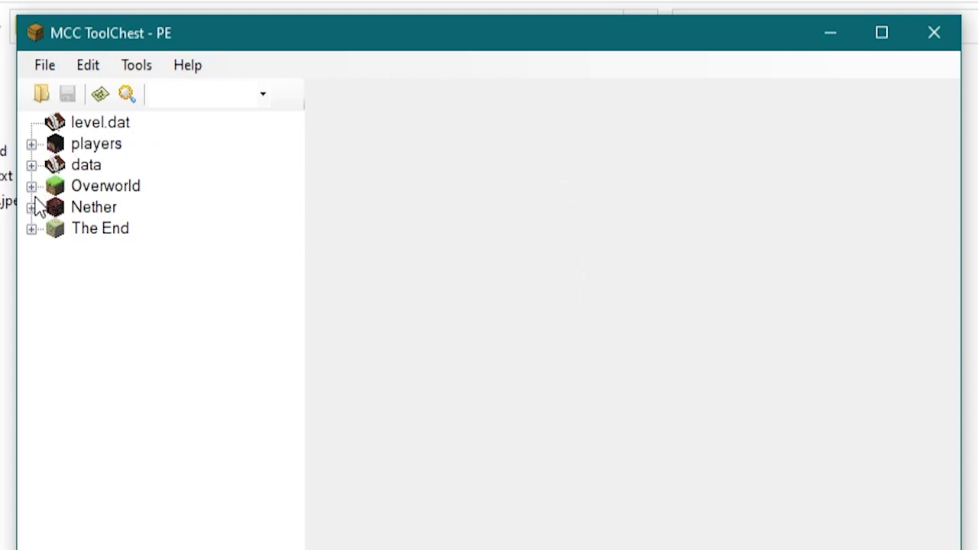
- Expand and collapse the Overworld and Nether region lists, then expand The End's regions
{"action": "left_click", "coordinate": [32, 188]}
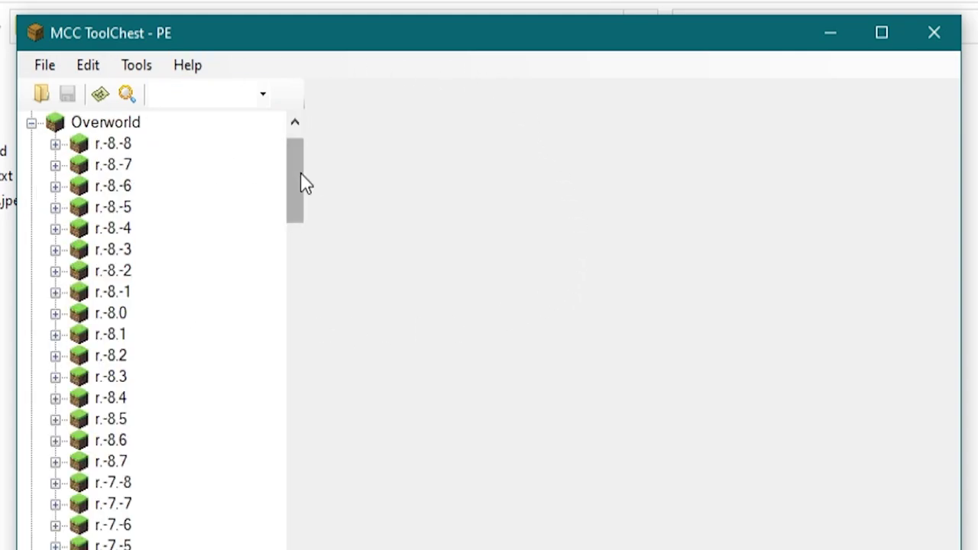
{"action": "left_click_drag", "start_coordinate": [305, 184], "coordinate": [319, 152]}
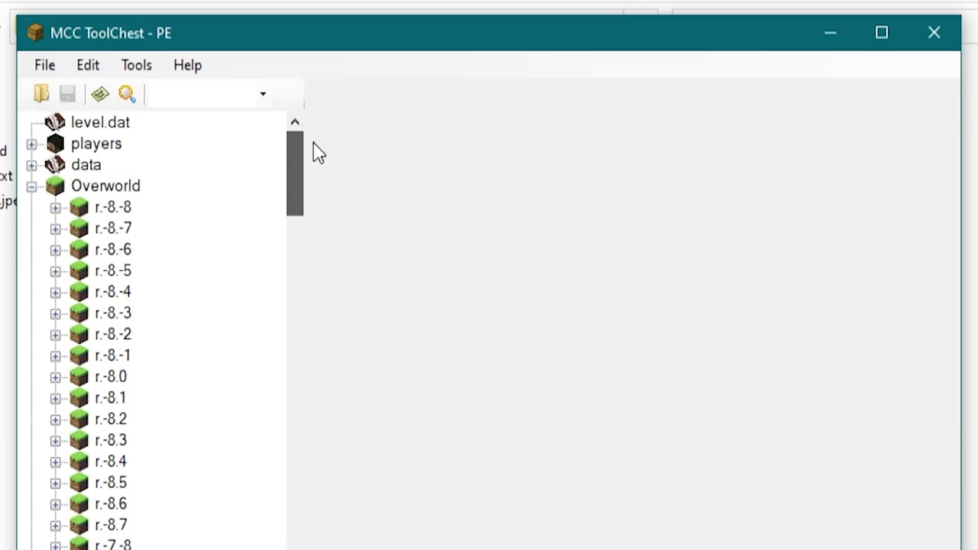
{"action": "left_click", "coordinate": [32, 187]}
{"action": "left_click", "coordinate": [31, 208]}
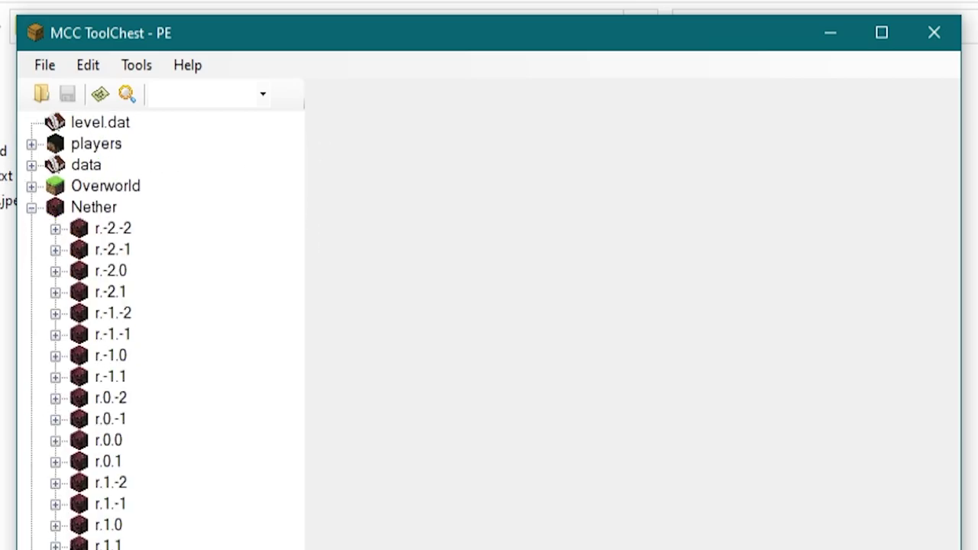
{"action": "left_click", "coordinate": [31, 208]}
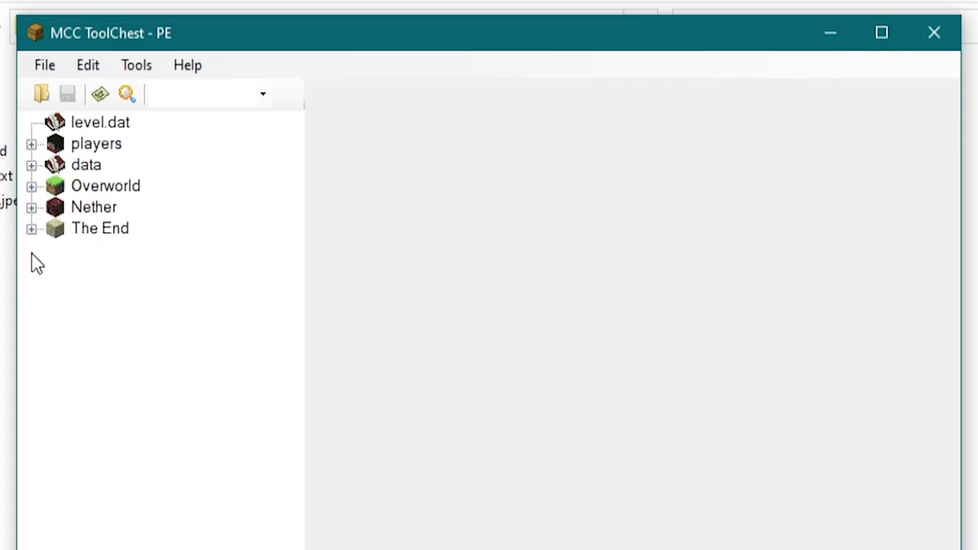
{"action": "left_click", "coordinate": [31, 228]}
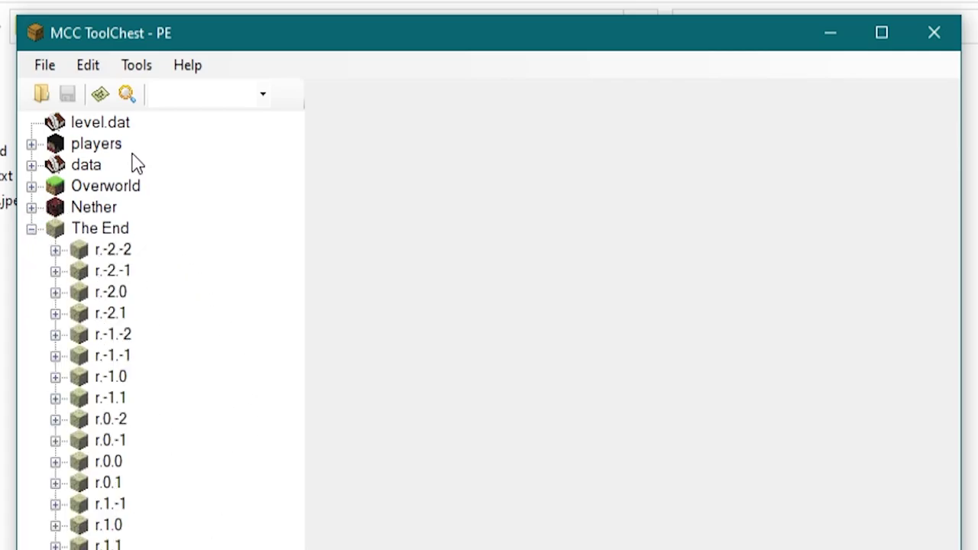
- Open the World Map and pan across the pruned Overworld terrain
{"action": "left_click", "coordinate": [103, 94]}
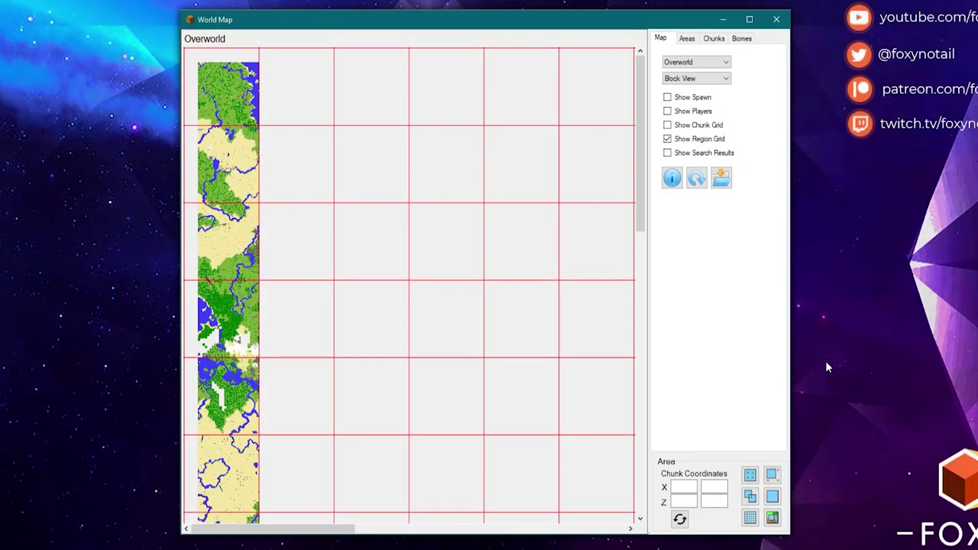
{"action": "left_click_drag", "start_coordinate": [638, 195], "coordinate": [754, 62]}
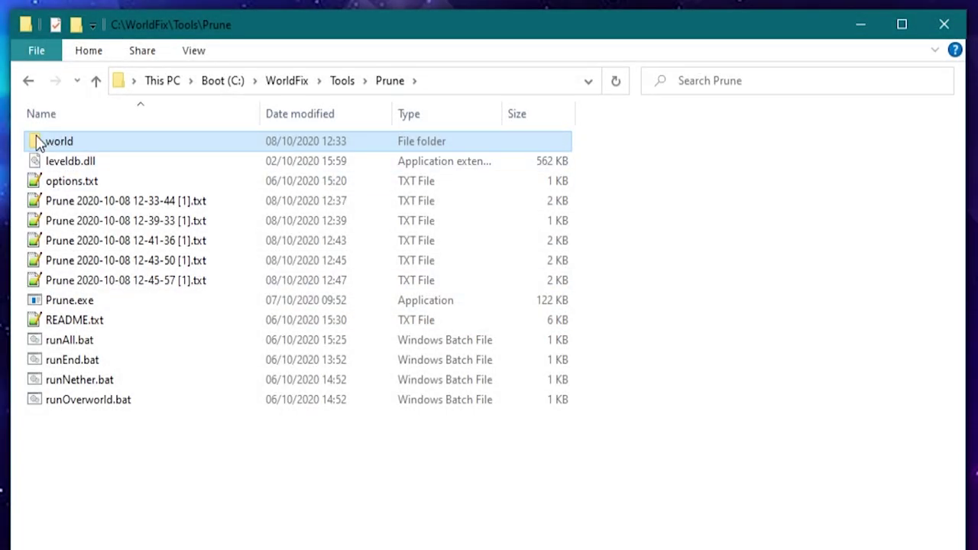
- Copy all the pruned world files from Prune's world folder
{"action": "double_click", "coordinate": [39, 144]}
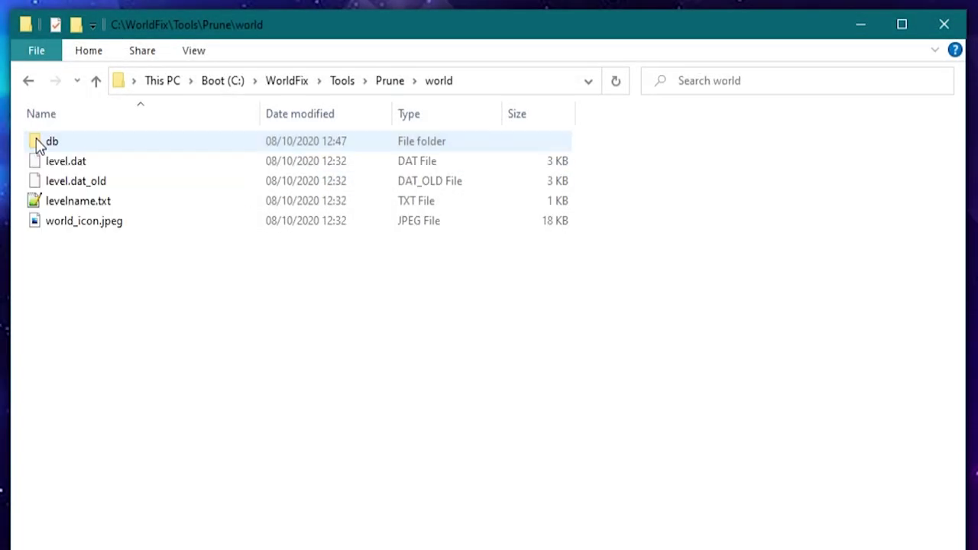
{"action": "left_click_drag", "start_coordinate": [217, 316], "coordinate": [41, 141]}
{"action": "right_click", "coordinate": [62, 139]}
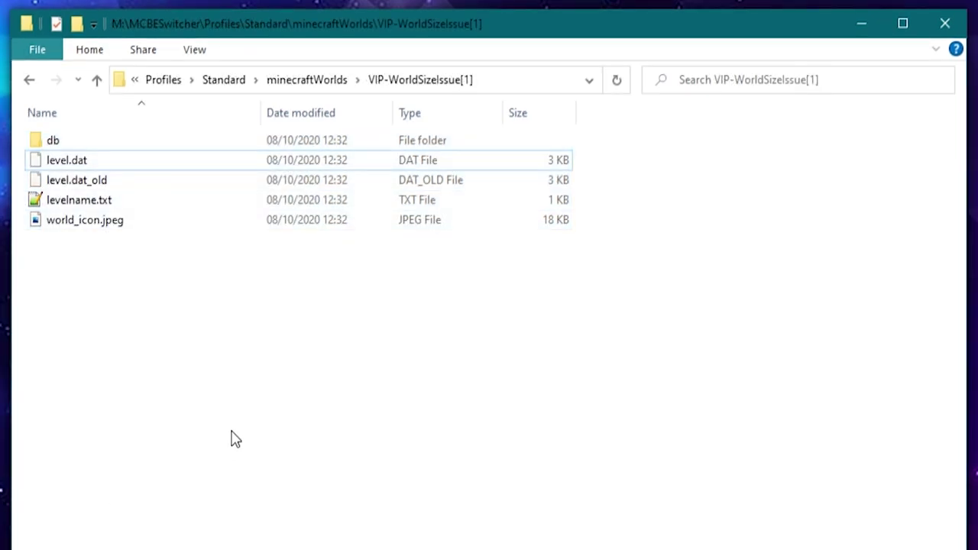
- Delete the five old files in VIP-WorldSizeIssue[1] and paste the pruned files in
{"action": "left_click_drag", "start_coordinate": [231, 424], "coordinate": [47, 142]}
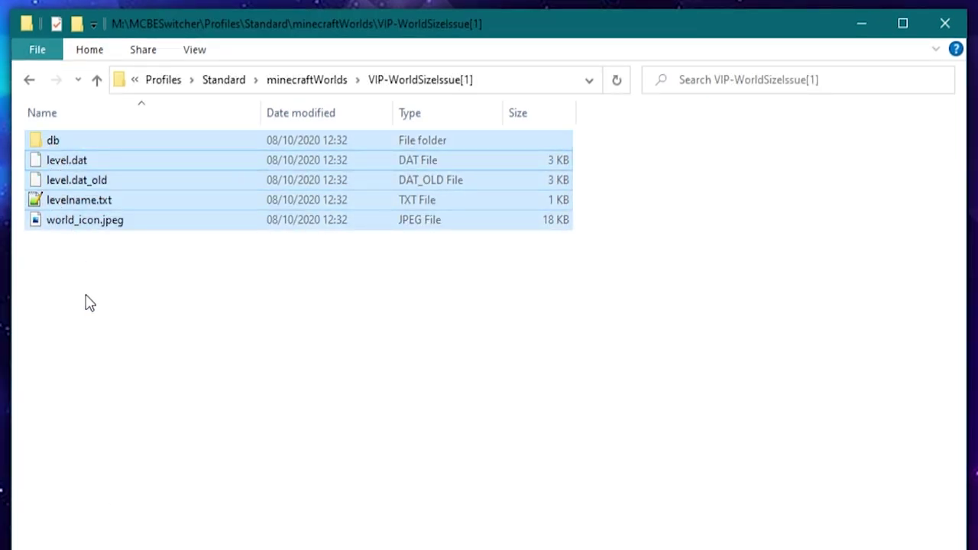
{"action": "key", "text": "Delete"}
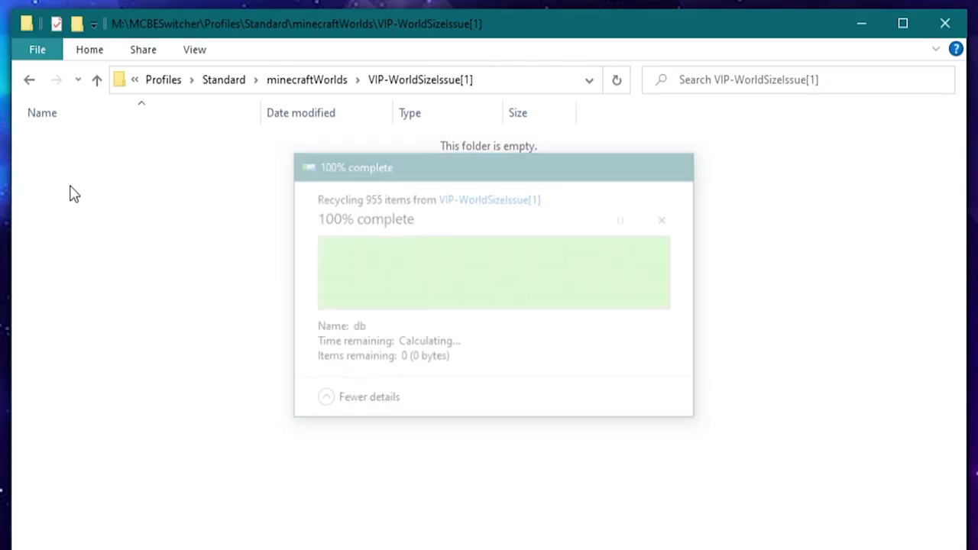
{"action": "right_click", "coordinate": [69, 173]}
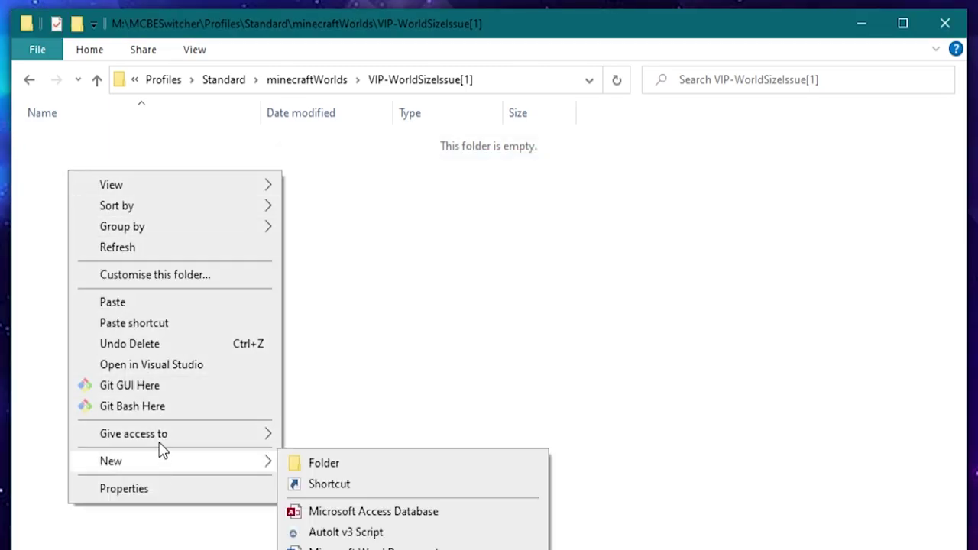
{"action": "left_click", "coordinate": [147, 306]}
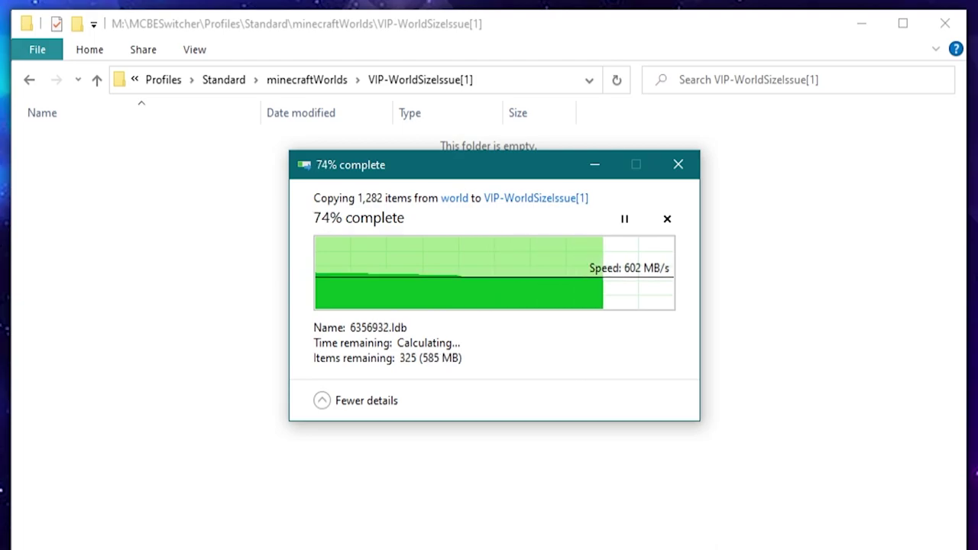
- Open Properties for the pasted files to check their 2.27 GB total
{"action": "left_click_drag", "start_coordinate": [149, 321], "coordinate": [61, 149]}
{"action": "right_click", "coordinate": [61, 149]}
{"action": "key", "text": "r"}
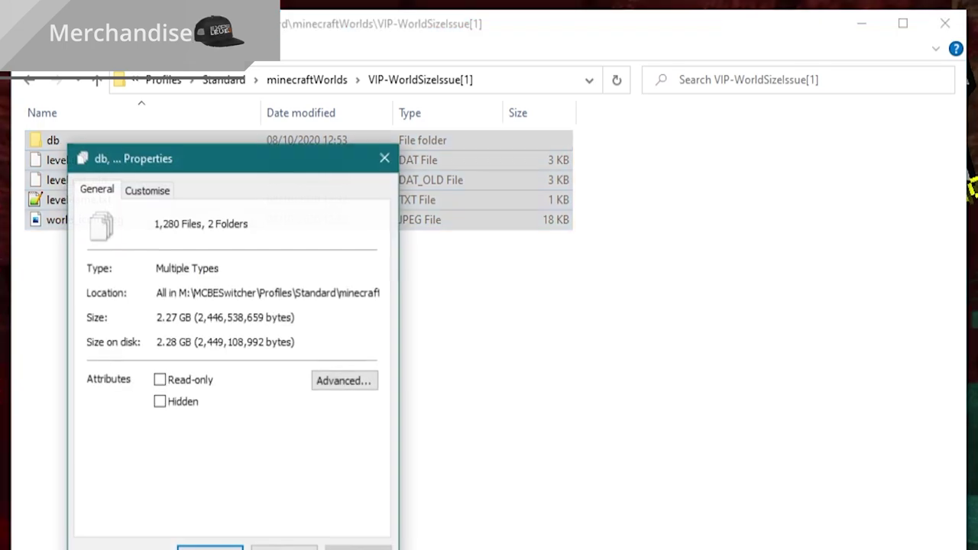
{"action": "left_click_drag", "start_coordinate": [263, 165], "coordinate": [508, 184]}
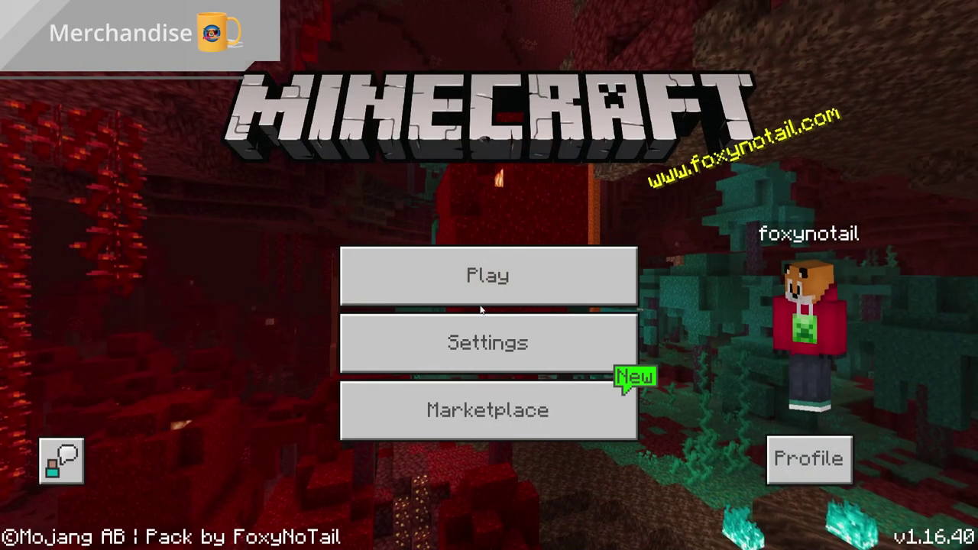
- Load the pruned world and fly high over the village
{"action": "left_click", "coordinate": [486, 278]}
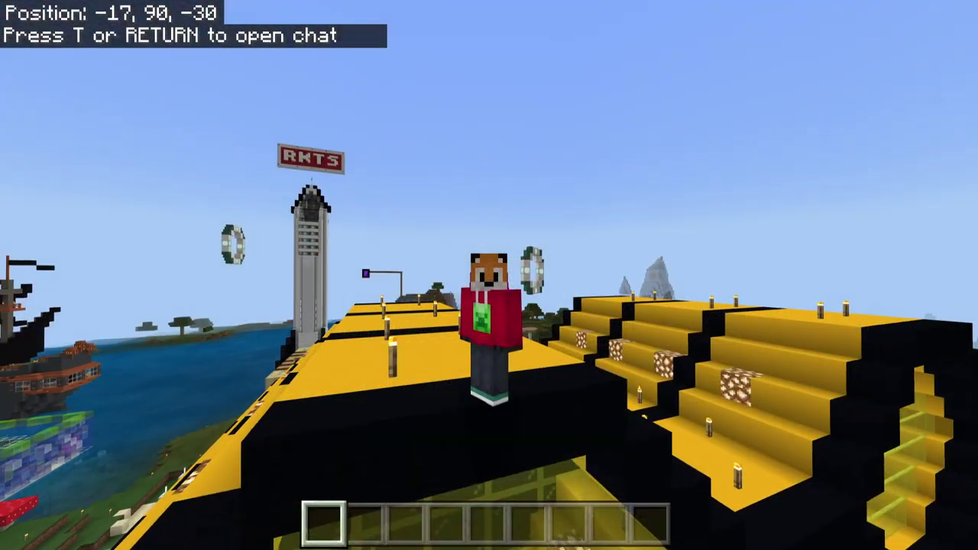
{"action": "key", "text": "space"}
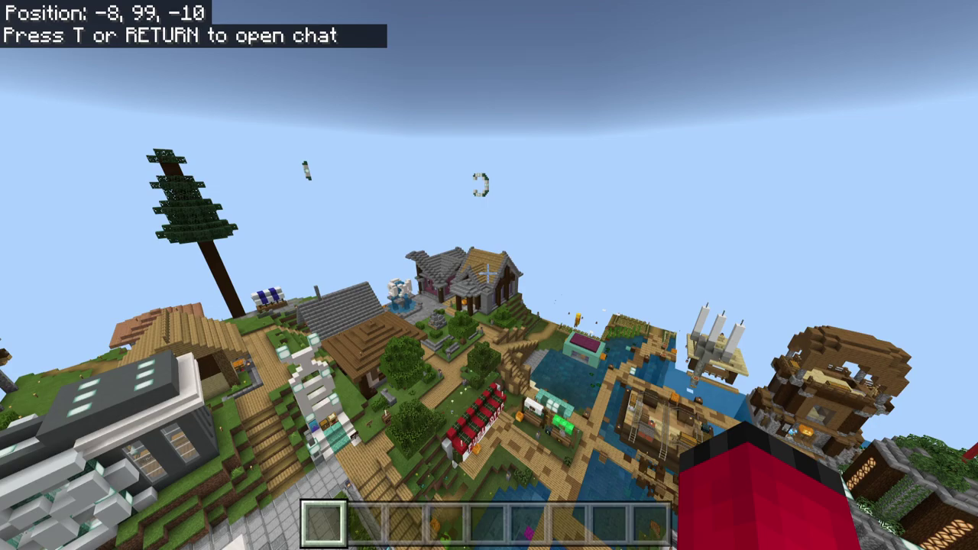
{"action": "key", "text": "w"}
{"action": "key", "text": "space"}
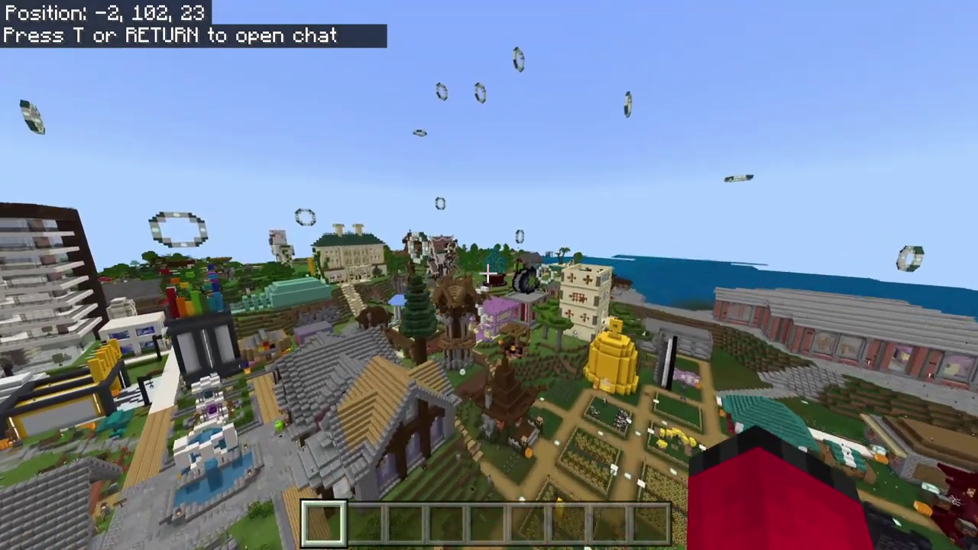
{"action": "key", "text": "w"}
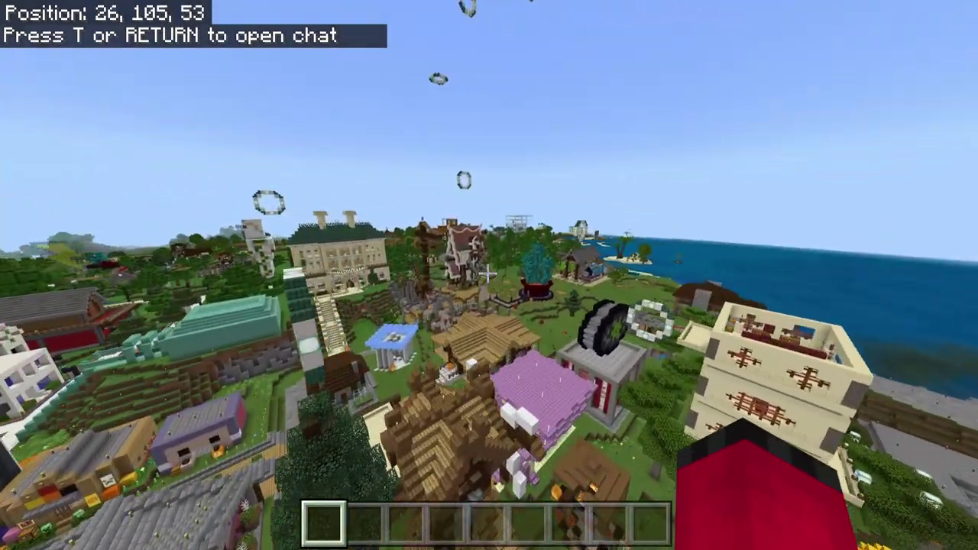
{"action": "key", "text": "space"}
{"action": "key", "text": "w"}
{"action": "key", "text": "space"}
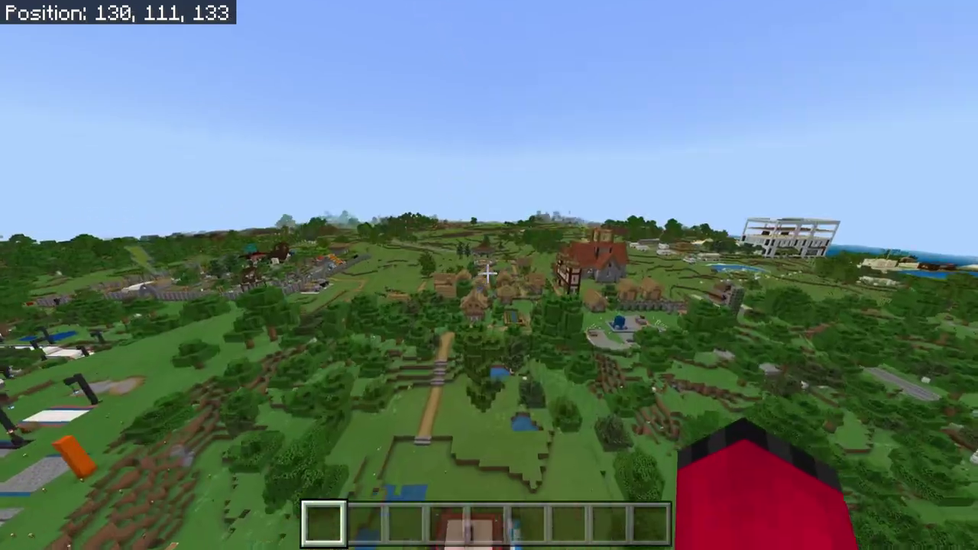
{"action": "key", "text": "w"}
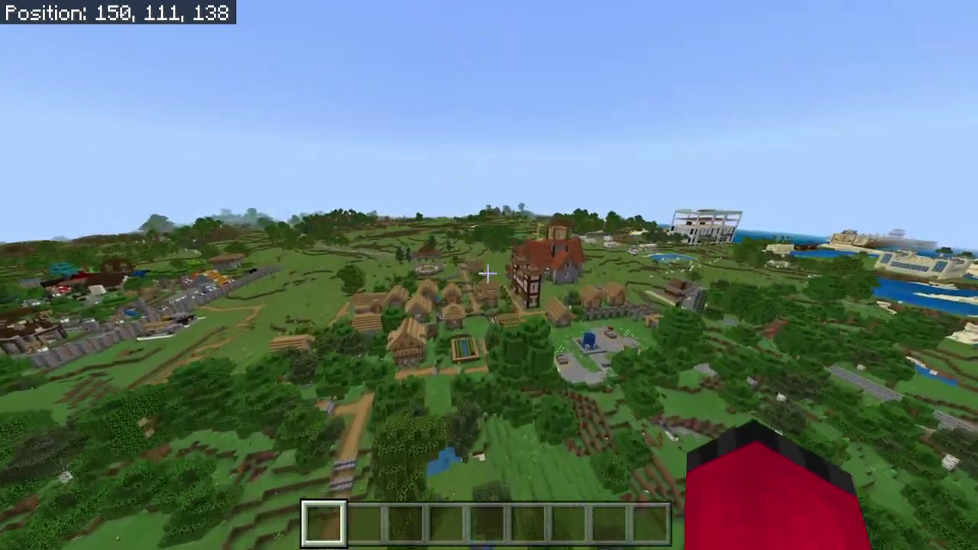
{"action": "key", "text": "w"}
{"action": "key", "text": "space"}
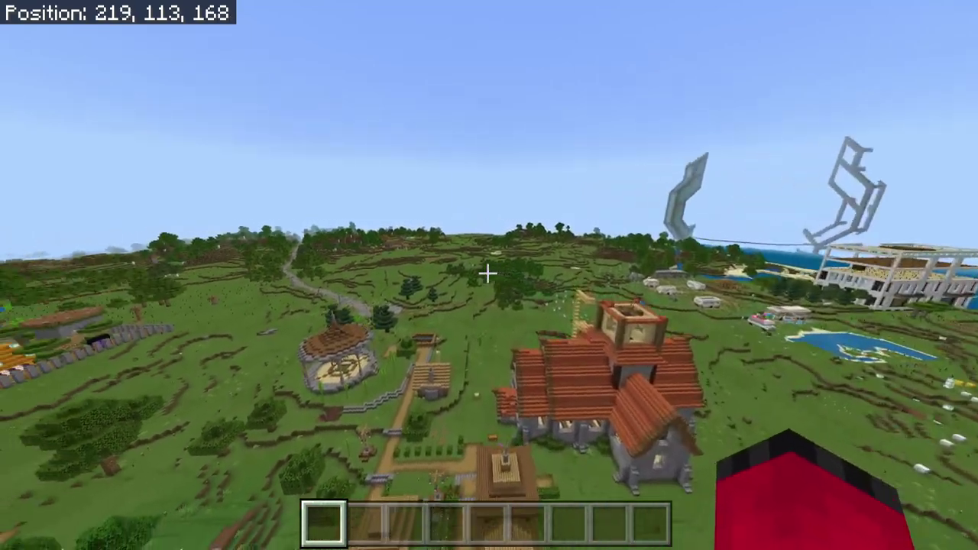
{"action": "key", "text": "w"}
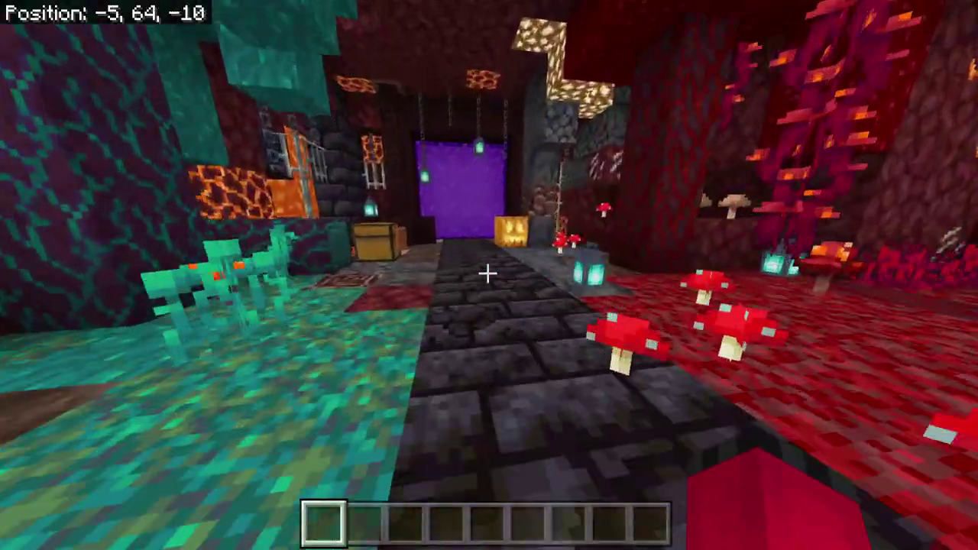
{"action": "key", "text": "w"}
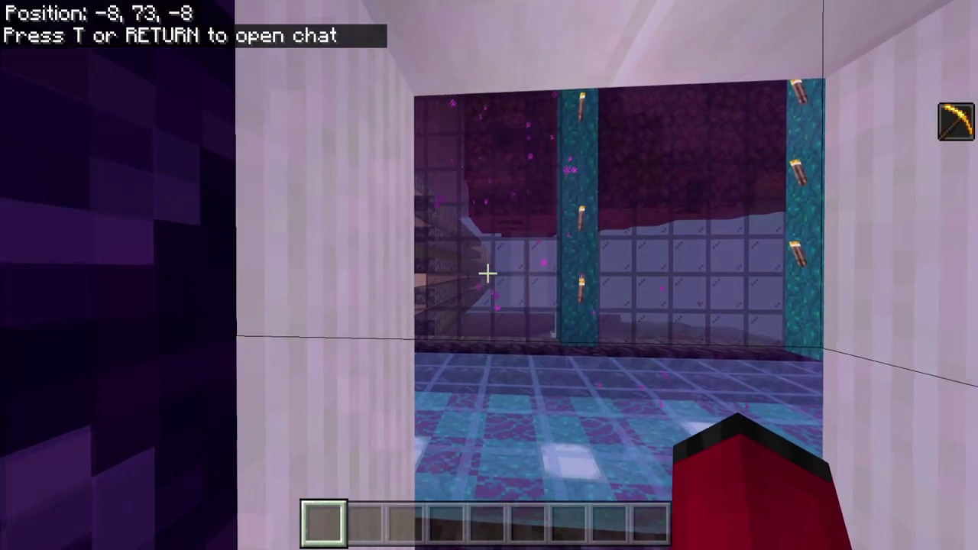
- Go through the portal and walk across the Nether hub toward the tunnel
{"action": "key", "text": "w"}
{"action": "key", "text": "w"}
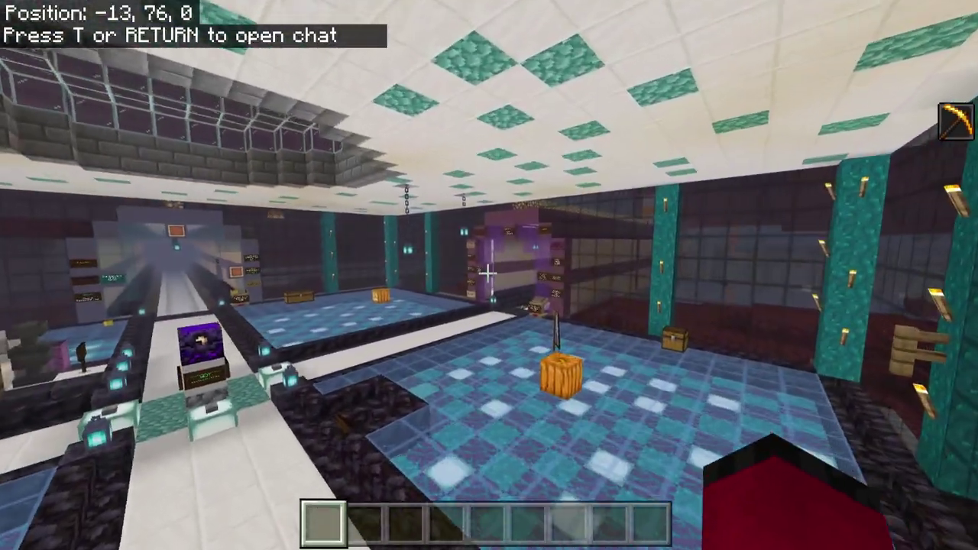
{"action": "key", "text": "w"}
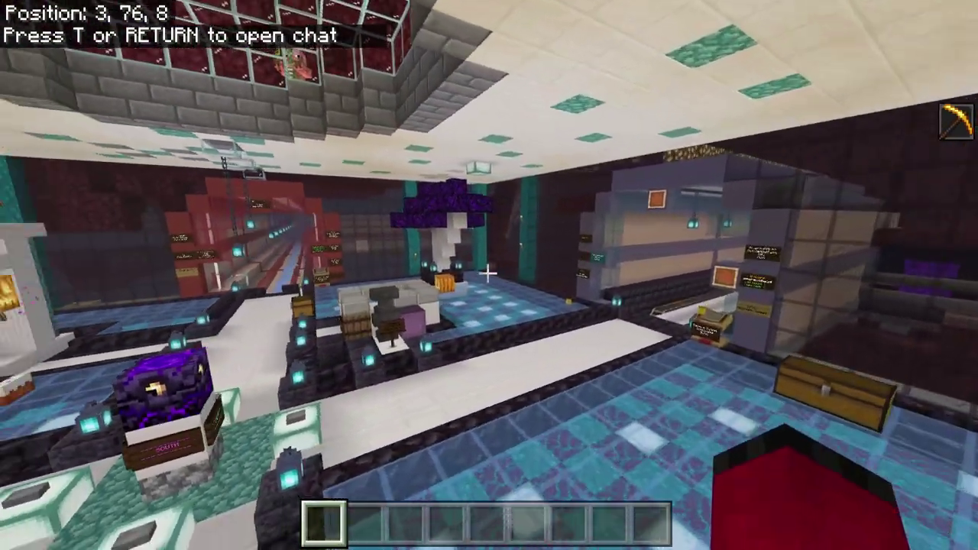
{"action": "key", "text": "w"}
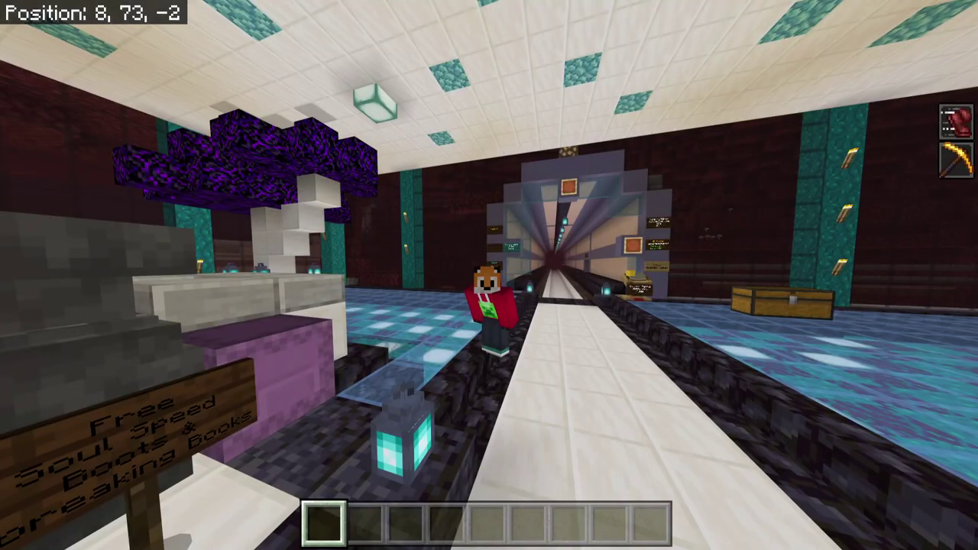
{"action": "key", "text": "w"}
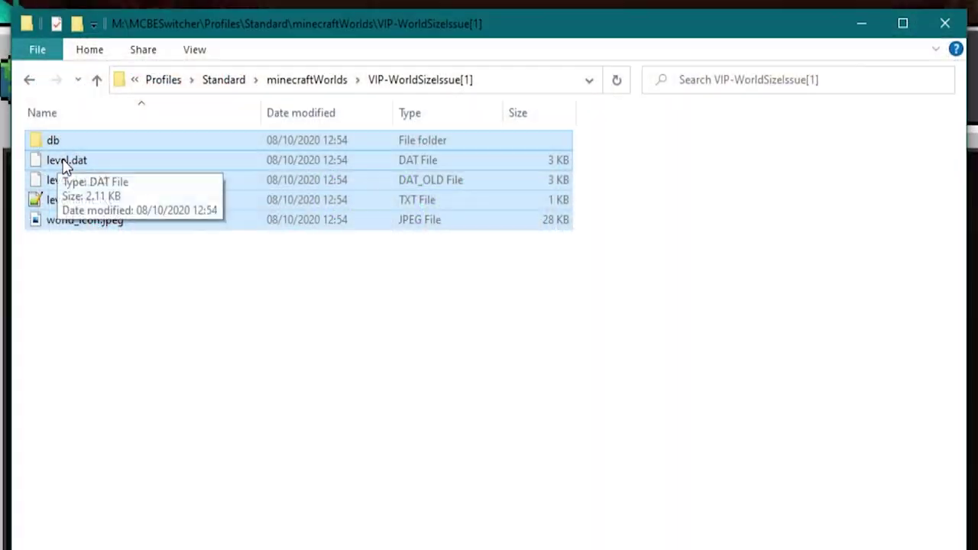
- Open the copied world files' Properties (1.17 GB, 665 files) and move the dialog aside
{"action": "right_click", "coordinate": [69, 162]}
{"action": "key", "text": "r"}
{"action": "left_click_drag", "start_coordinate": [271, 175], "coordinate": [476, 187]}
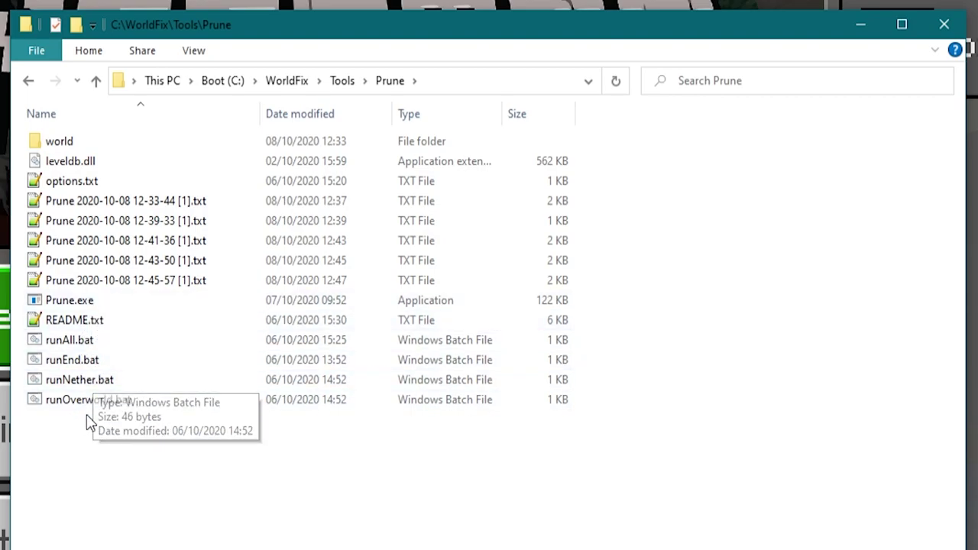
- Run Prune.exe once more and close its console, producing a new 12-55-59 log
{"action": "double_click", "coordinate": [46, 303]}
{"action": "left_click_drag", "start_coordinate": [177, 2], "coordinate": [519, 135]}
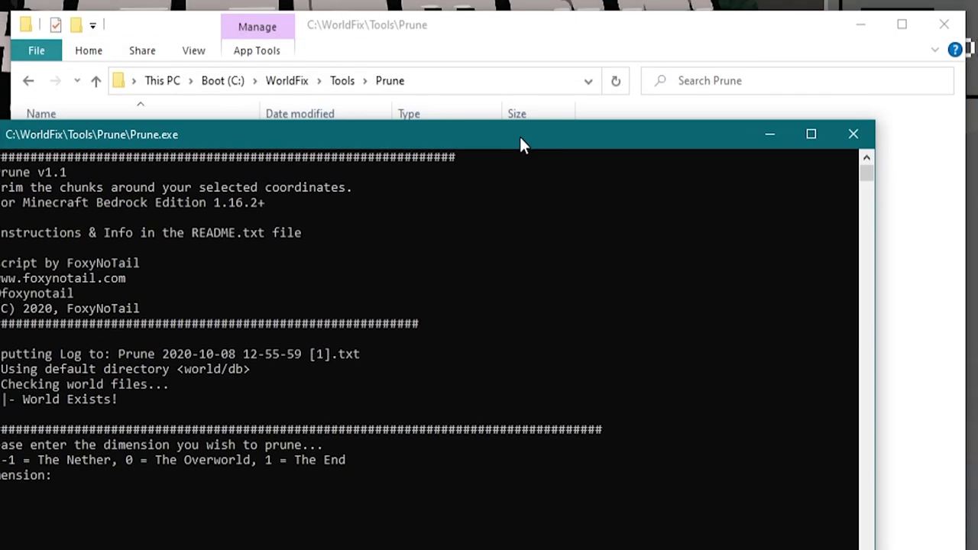
{"action": "left_click", "coordinate": [855, 134]}
{"action": "left_click_drag", "start_coordinate": [174, 482], "coordinate": [65, 397]}
{"action": "left_click", "coordinate": [97, 448]}
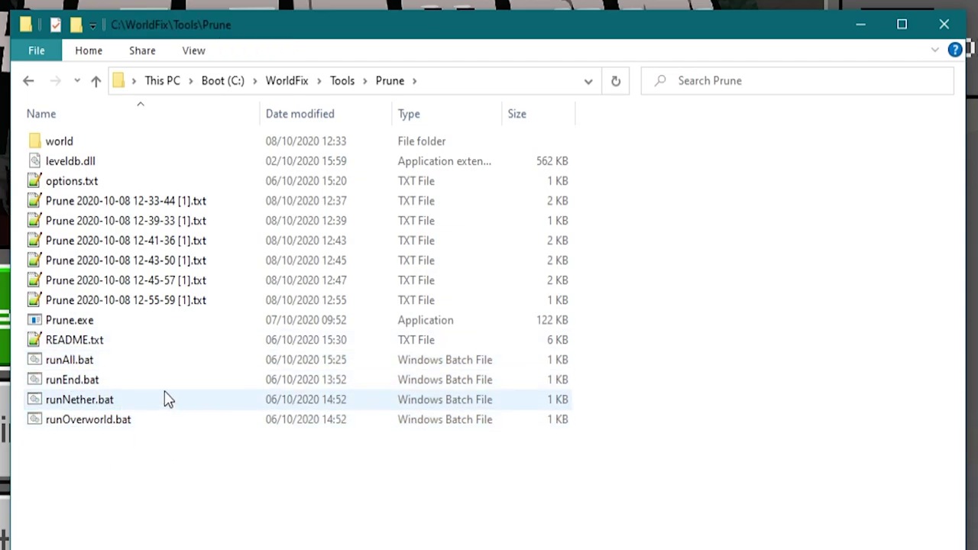
- Go up to C:\WorldFix\Tools and select, then deselect, the KillMapsV1.2 and LostMapsV1.1 folders
{"action": "left_click", "coordinate": [336, 82]}
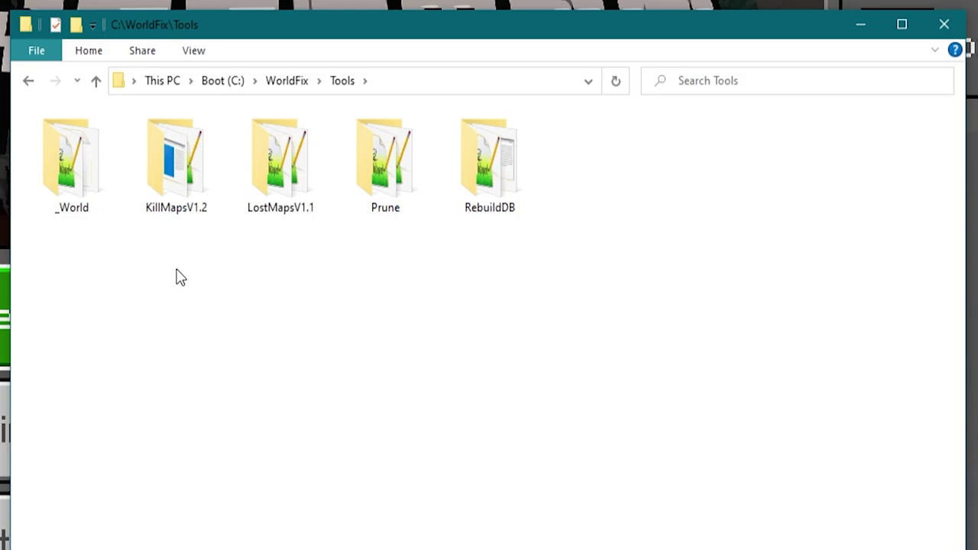
{"action": "left_click_drag", "start_coordinate": [177, 278], "coordinate": [305, 188]}
{"action": "left_click_drag", "start_coordinate": [304, 275], "coordinate": [187, 180]}
{"action": "left_click", "coordinate": [206, 276]}
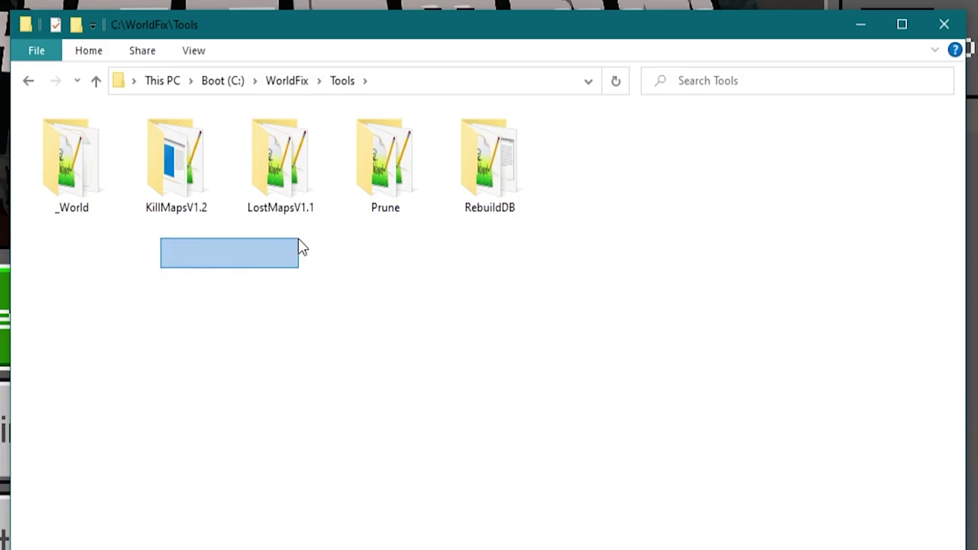
{"action": "left_click_drag", "start_coordinate": [299, 239], "coordinate": [208, 190]}
{"action": "left_click", "coordinate": [182, 249]}
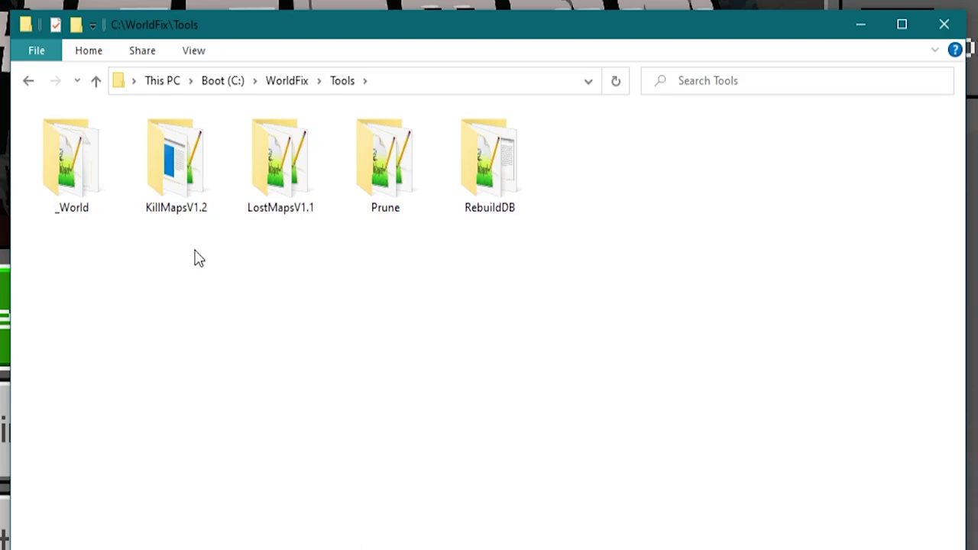
{"action": "left_click_drag", "start_coordinate": [196, 258], "coordinate": [321, 212]}
{"action": "left_click", "coordinate": [322, 267]}
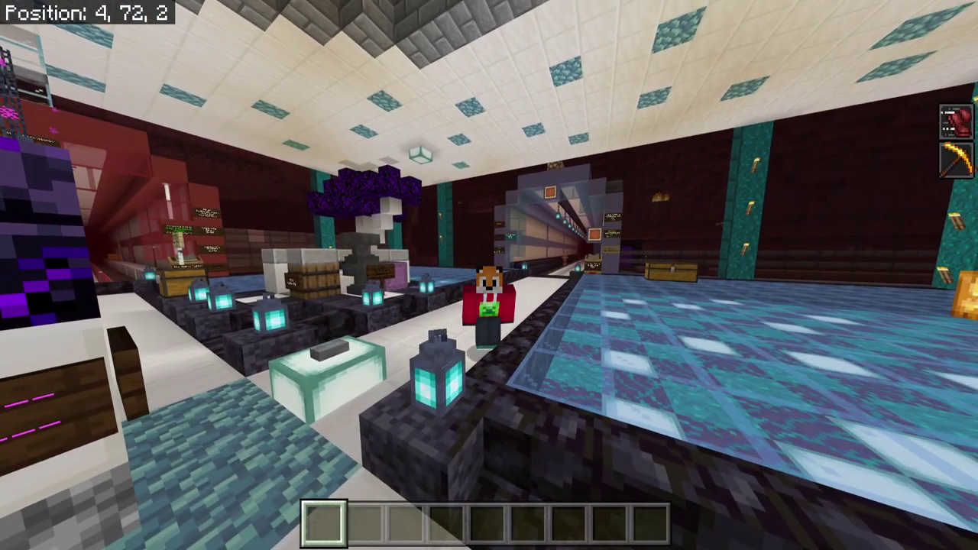
{"action": "key", "text": "w"}
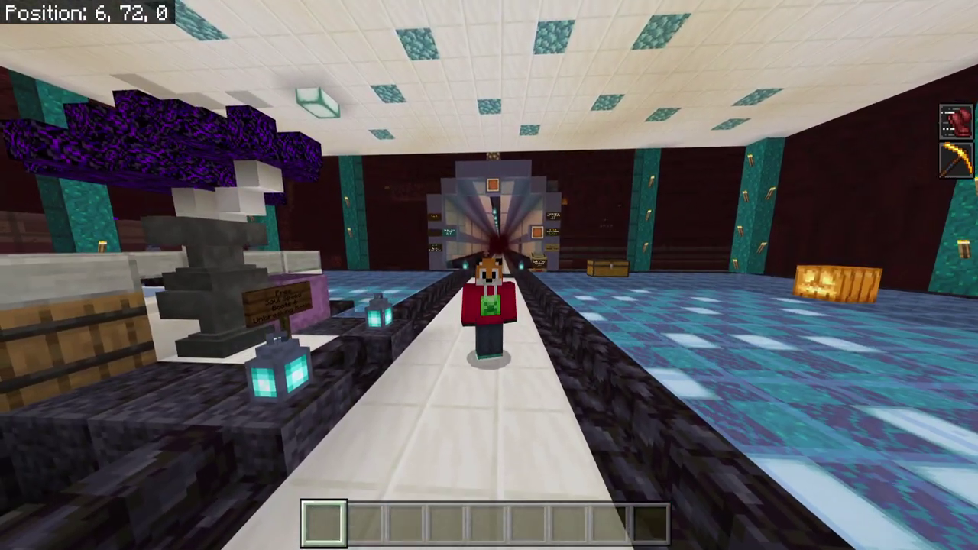
{"action": "key", "text": "w"}
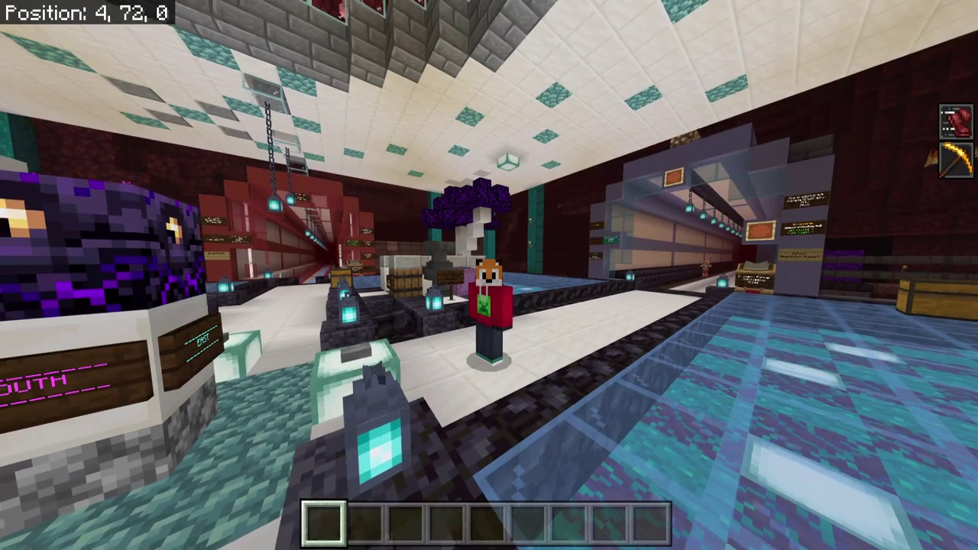